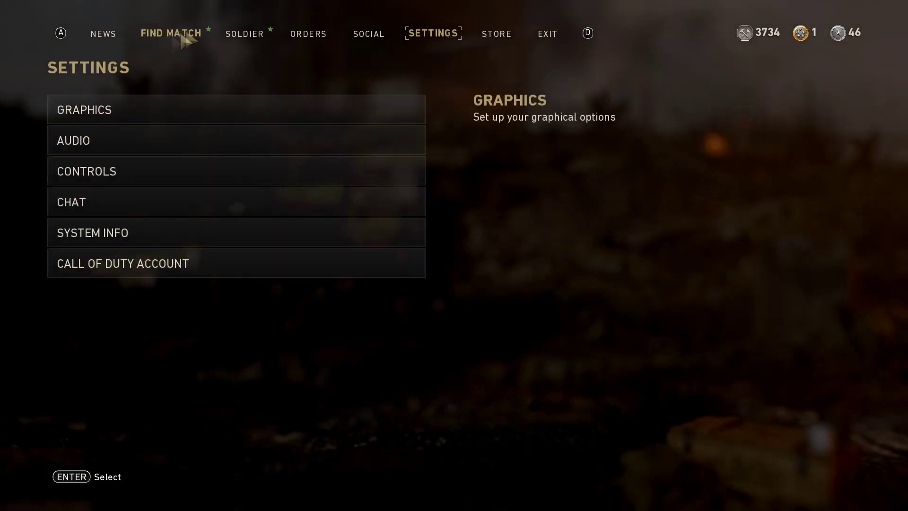
Open the advanced graphics settings and go to the display resolution options.
{"action": "left_click", "coordinate": [141, 99]}
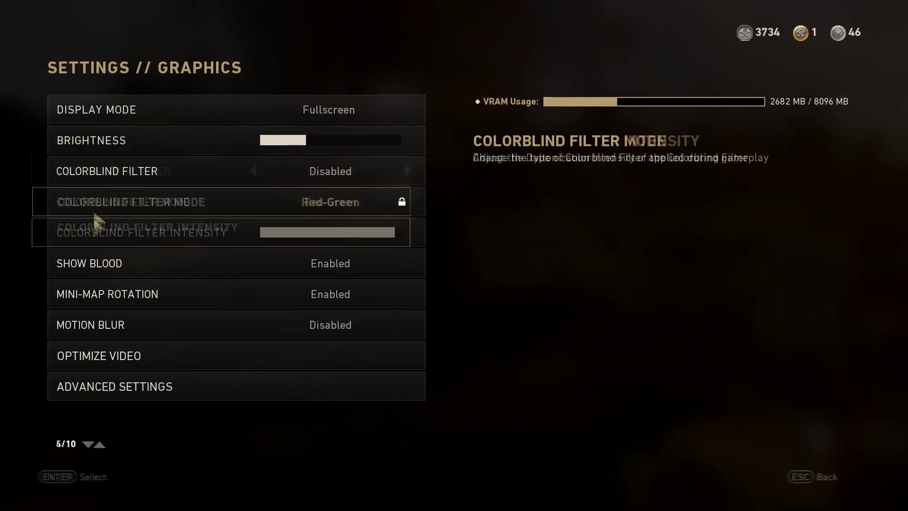
{"action": "left_click", "coordinate": [142, 388]}
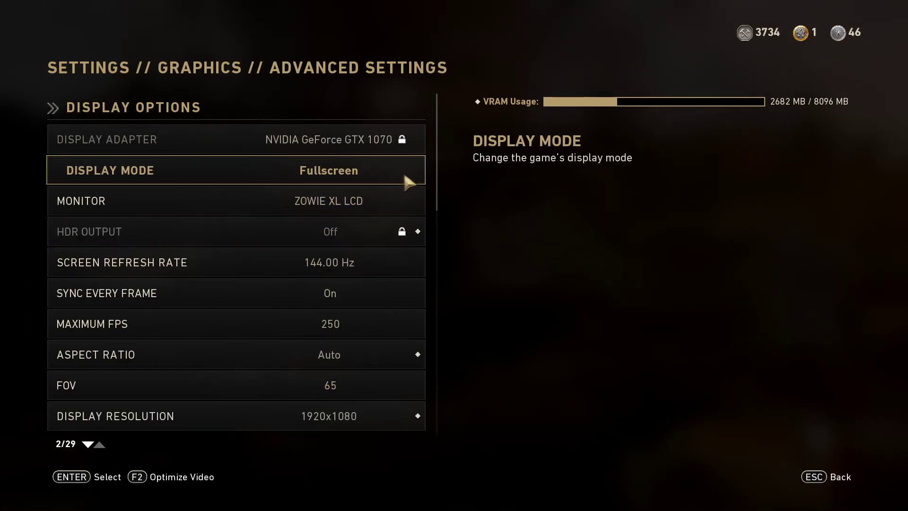
{"action": "scroll", "coordinate": [373, 292], "scroll_direction": "down", "scroll_amount": 5}
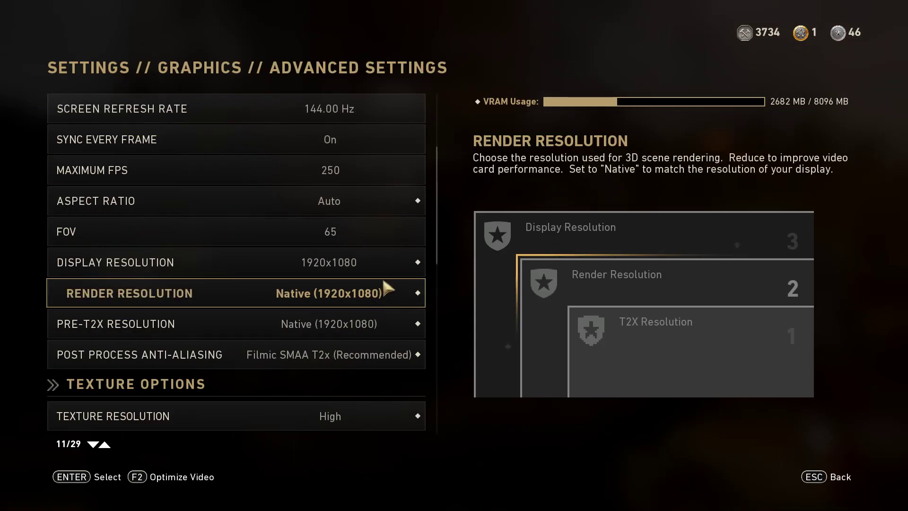
Examine the list of available display resolutions and leave it without choosing one.
{"action": "left_click", "coordinate": [391, 265]}
{"action": "scroll", "coordinate": [255, 237], "scroll_direction": "down", "scroll_amount": 3}
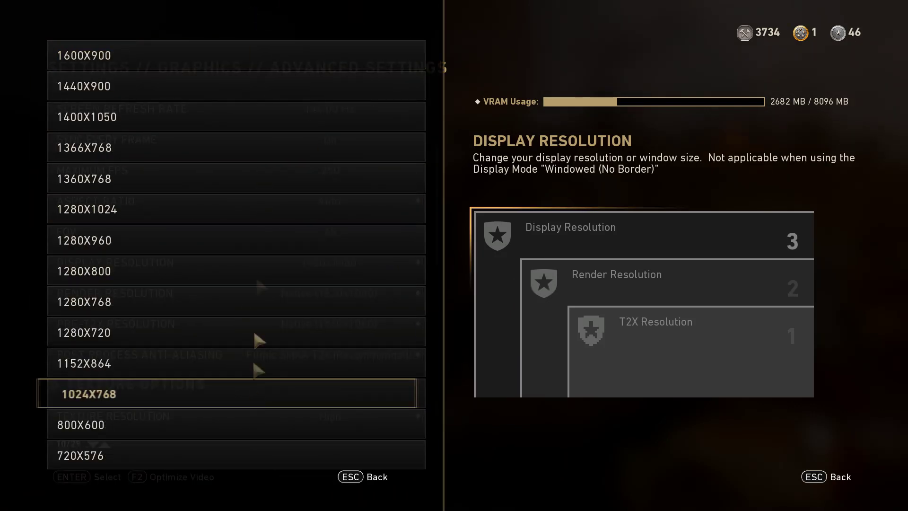
{"action": "scroll", "coordinate": [191, 408], "scroll_direction": "down", "scroll_amount": 1}
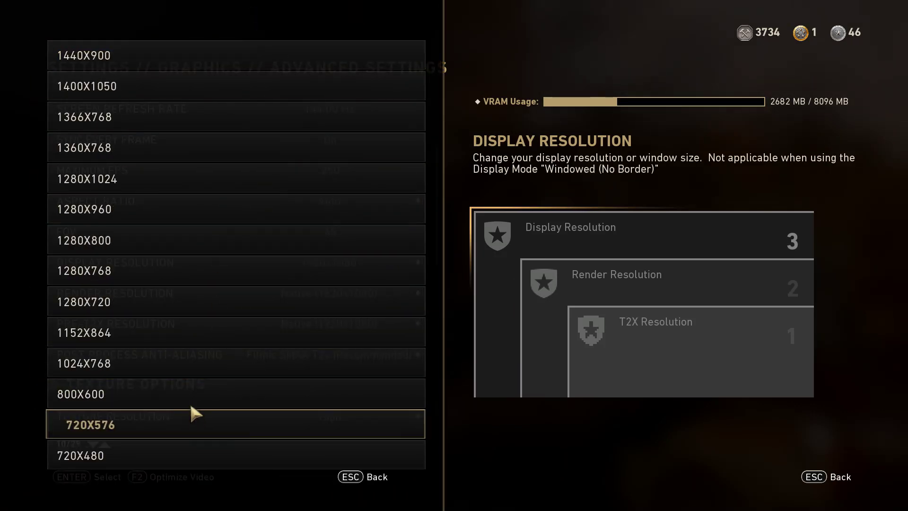
{"action": "scroll", "coordinate": [191, 406], "scroll_direction": "down", "scroll_amount": 1}
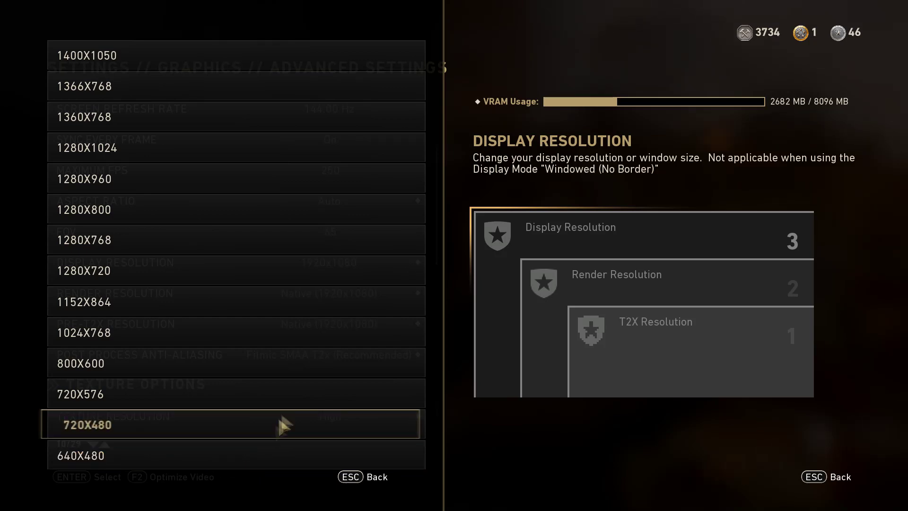
{"action": "scroll", "coordinate": [285, 407], "scroll_direction": "up", "scroll_amount": 5}
{"action": "scroll", "coordinate": [289, 331], "scroll_direction": "down", "scroll_amount": 4}
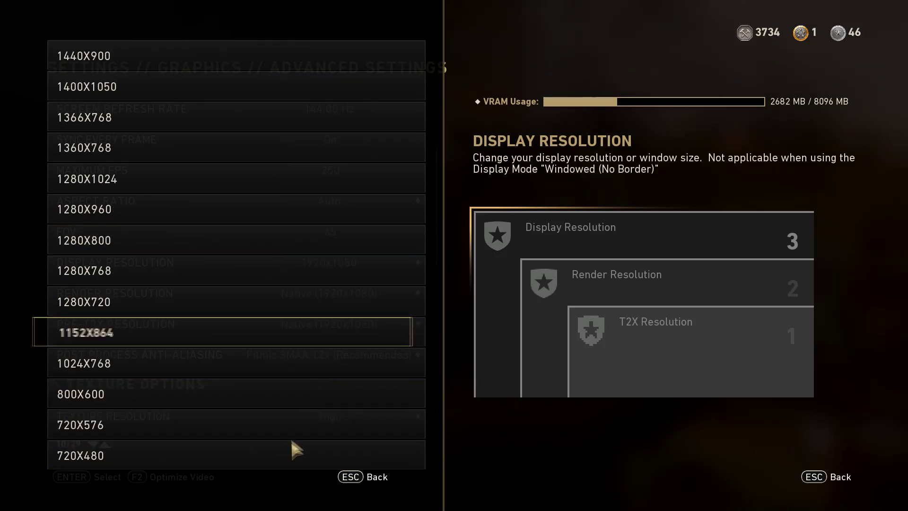
{"action": "left_click", "coordinate": [354, 477]}
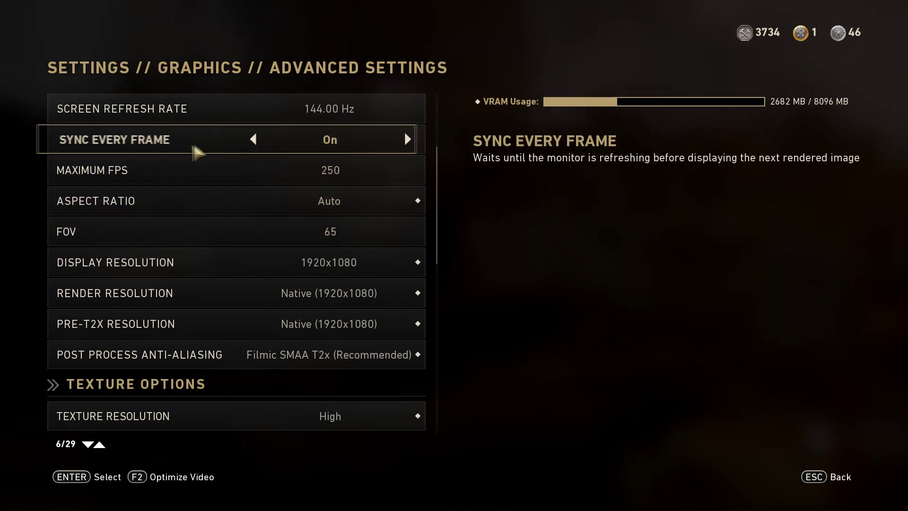
Try a lower maximum FPS limit and return it to 250.
{"action": "scroll", "coordinate": [326, 201], "scroll_direction": "down", "scroll_amount": 2}
{"action": "scroll", "coordinate": [331, 201], "scroll_direction": "down", "scroll_amount": 1}
{"action": "scroll", "coordinate": [333, 232], "scroll_direction": "up", "scroll_amount": 3}
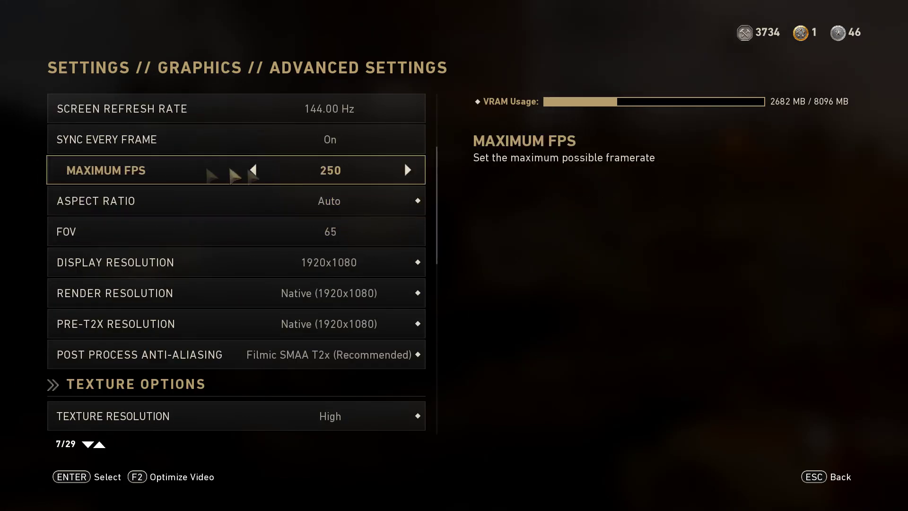
{"action": "left_click", "coordinate": [254, 171]}
{"action": "left_click", "coordinate": [409, 172]}
Set both the texture resolution and the normal map resolution to Low.
{"action": "scroll", "coordinate": [378, 213], "scroll_direction": "down", "scroll_amount": 7}
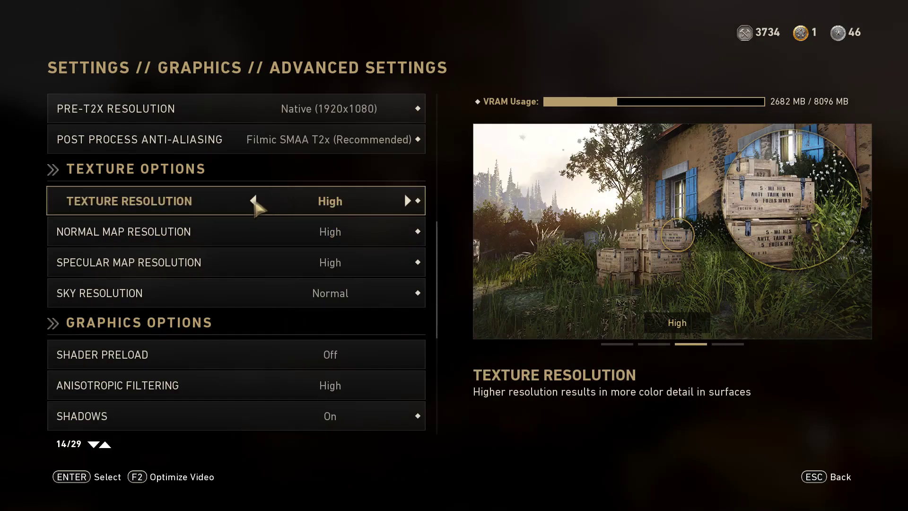
{"action": "left_click", "coordinate": [254, 201]}
{"action": "left_click", "coordinate": [253, 202]}
{"action": "left_click", "coordinate": [254, 232]}
{"action": "left_click", "coordinate": [253, 232]}
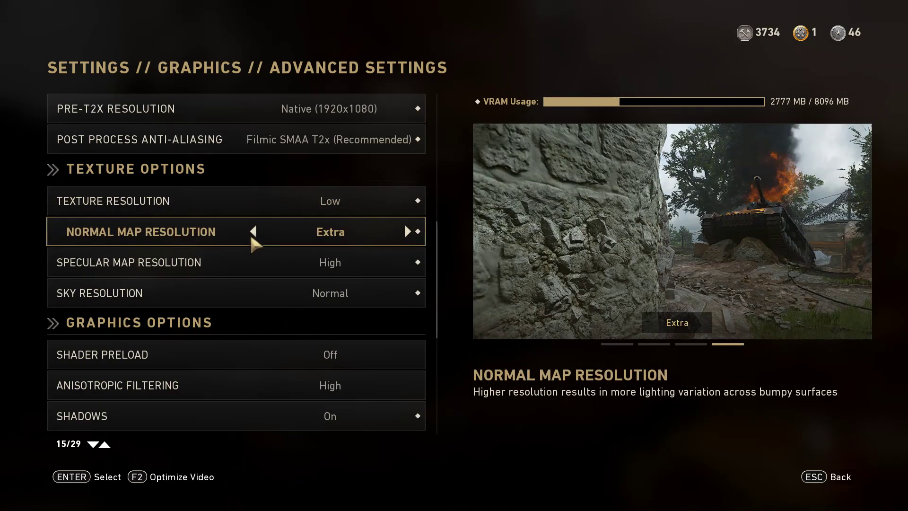
{"action": "left_click", "coordinate": [253, 232]}
{"action": "left_click", "coordinate": [253, 232]}
{"action": "left_click", "coordinate": [254, 232]}
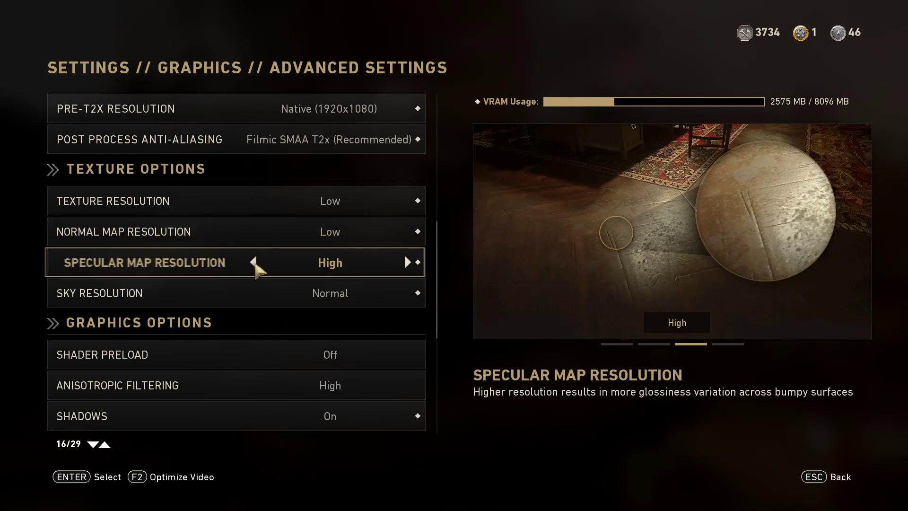
Set the specular map resolution and the sky resolution to Low.
{"action": "left_click", "coordinate": [253, 262]}
{"action": "left_click", "coordinate": [253, 263]}
{"action": "left_click", "coordinate": [253, 293]}
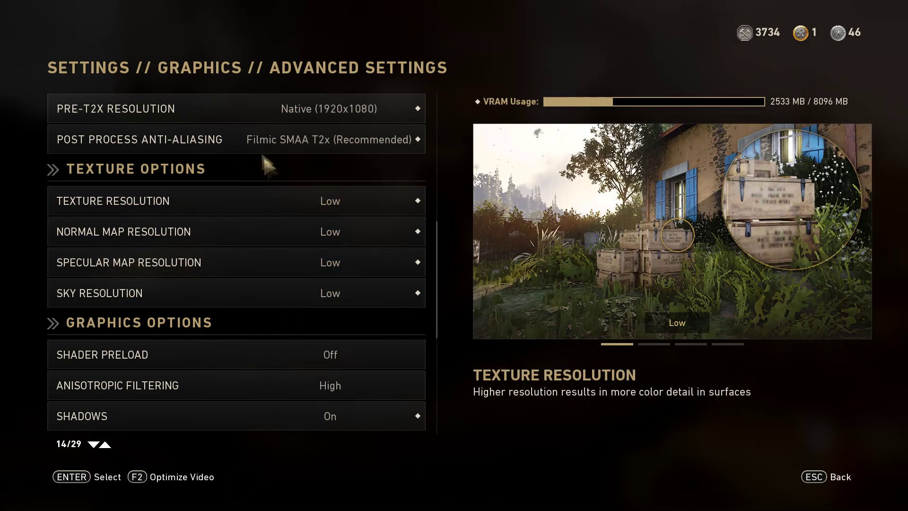
Turn post process anti-aliasing off and set anisotropic filtering to Low.
{"action": "scroll", "coordinate": [306, 178], "scroll_direction": "up", "scroll_amount": 1}
{"action": "left_click", "coordinate": [321, 168]}
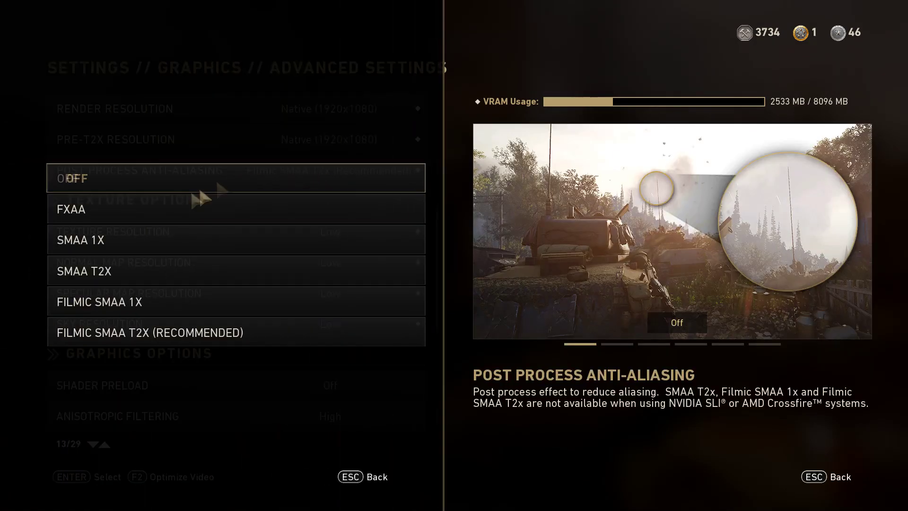
{"action": "left_click", "coordinate": [167, 176]}
{"action": "scroll", "coordinate": [363, 268], "scroll_direction": "down", "scroll_amount": 4}
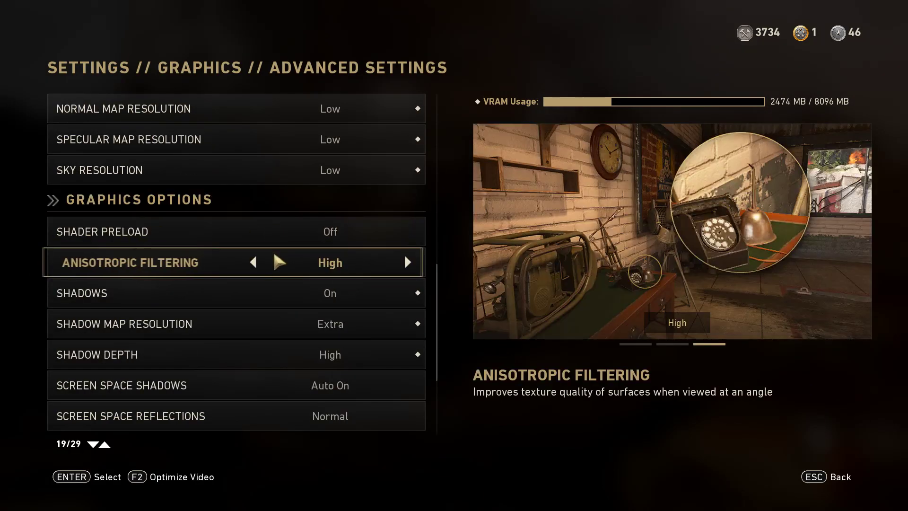
{"action": "left_click", "coordinate": [253, 263]}
{"action": "left_click", "coordinate": [254, 263]}
Turn off shadows and screen space shadows, and set shadow map resolution and shadow depth to Normal.
{"action": "scroll", "coordinate": [250, 300], "scroll_direction": "down", "scroll_amount": 3}
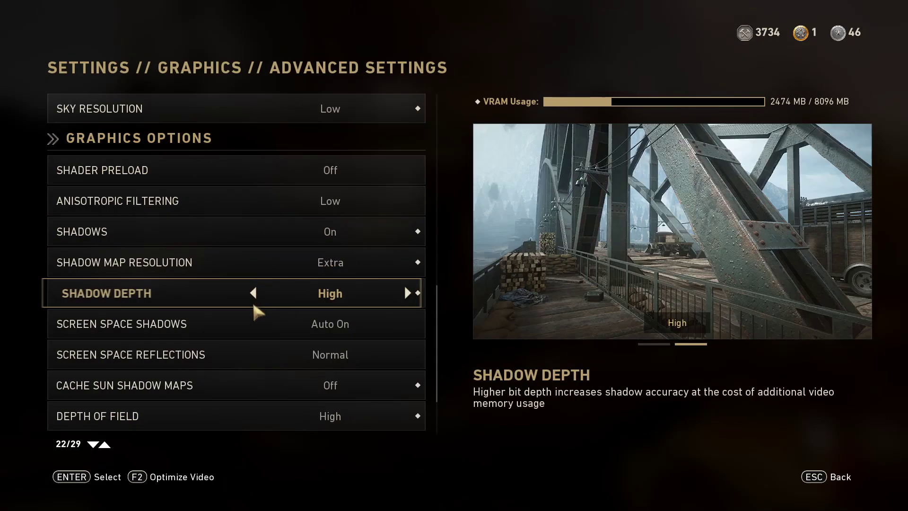
{"action": "scroll", "coordinate": [270, 232], "scroll_direction": "up", "scroll_amount": 2}
{"action": "left_click", "coordinate": [253, 232]}
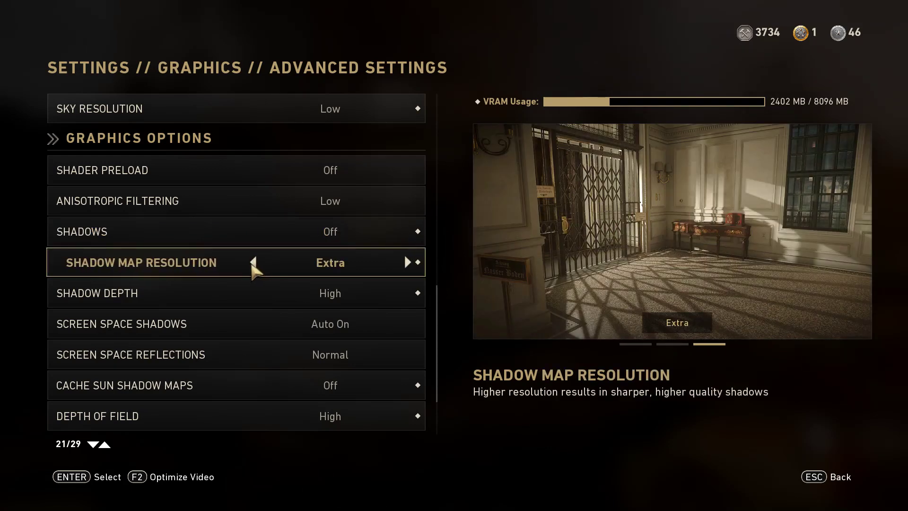
{"action": "left_click", "coordinate": [254, 263]}
{"action": "left_click", "coordinate": [253, 263]}
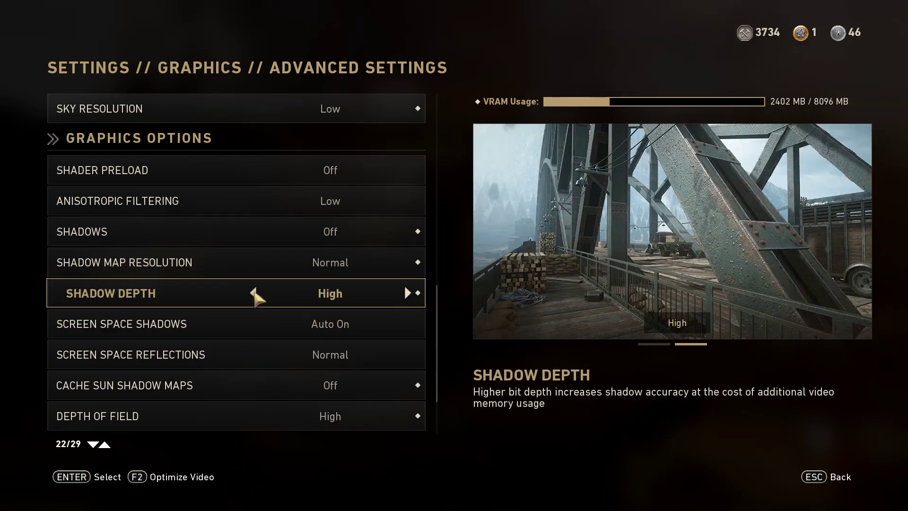
{"action": "left_click", "coordinate": [254, 294]}
{"action": "left_click", "coordinate": [255, 324]}
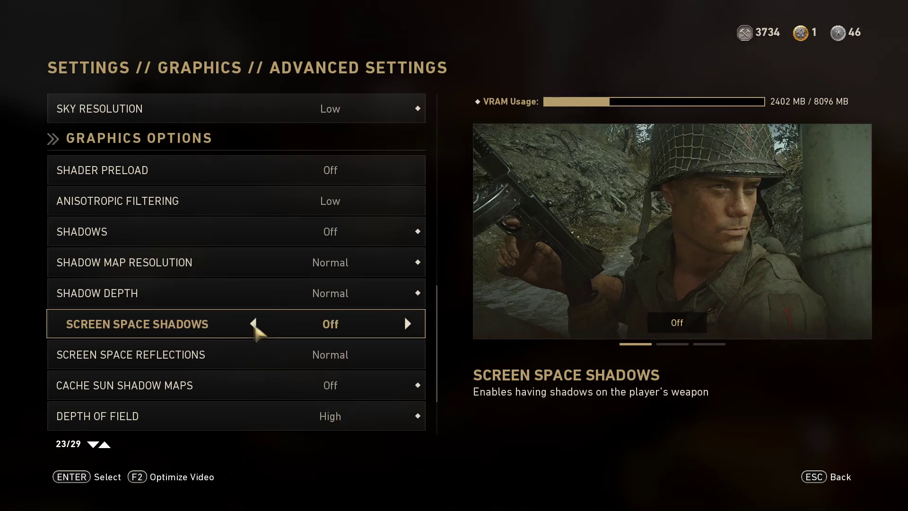
Turn off screen space reflections and depth of field.
{"action": "scroll", "coordinate": [255, 325], "scroll_direction": "down", "scroll_amount": 2}
{"action": "left_click", "coordinate": [255, 294]}
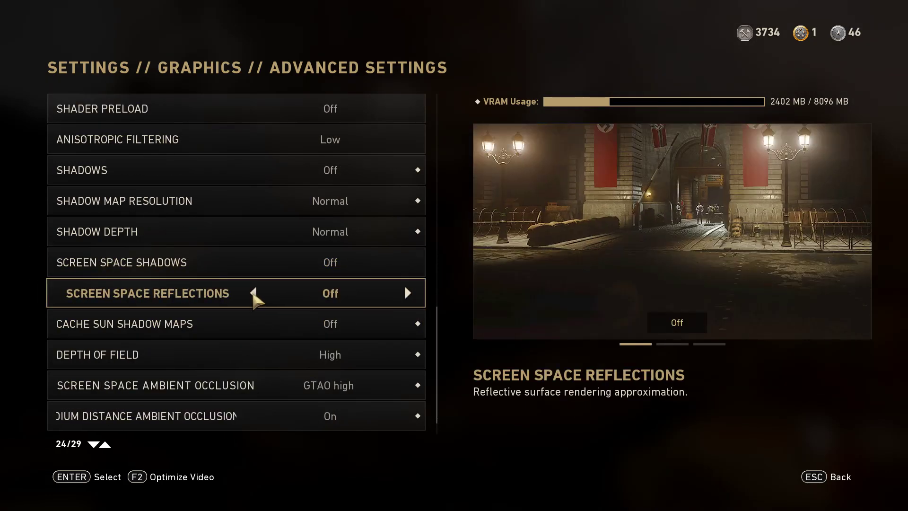
{"action": "scroll", "coordinate": [276, 326], "scroll_direction": "down", "scroll_amount": 1}
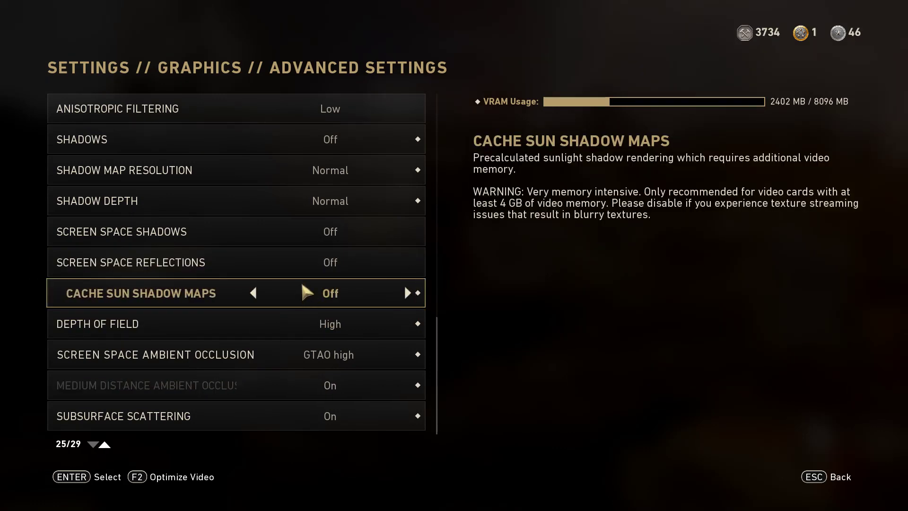
{"action": "left_click", "coordinate": [255, 323]}
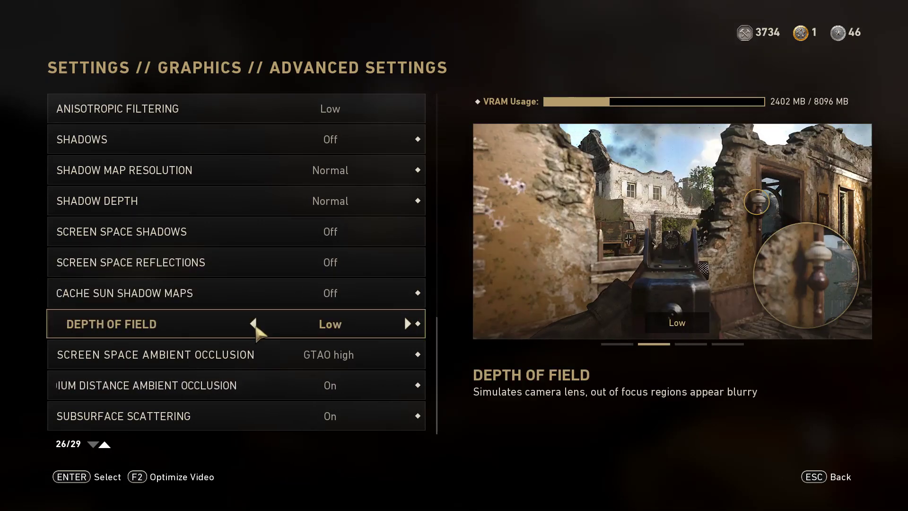
{"action": "left_click", "coordinate": [253, 324]}
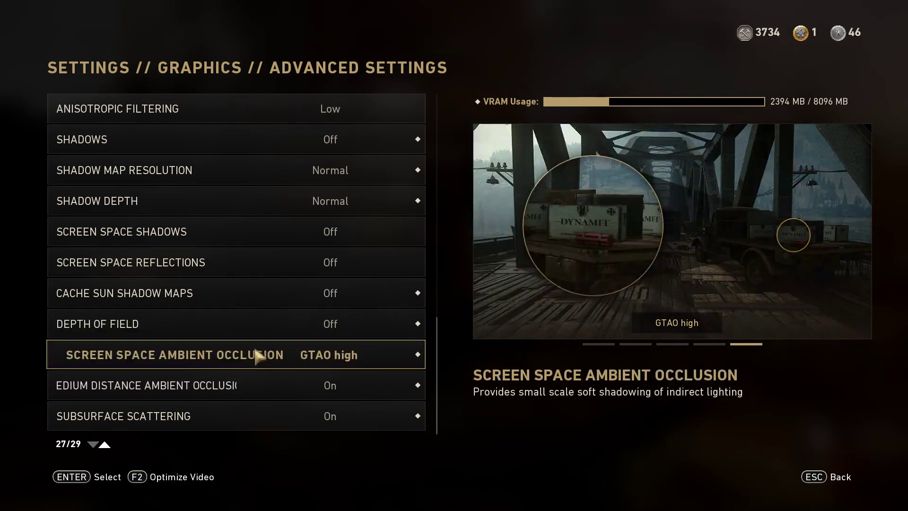
Turn off screen space ambient occlusion and subsurface scattering.
{"action": "left_click", "coordinate": [418, 354]}
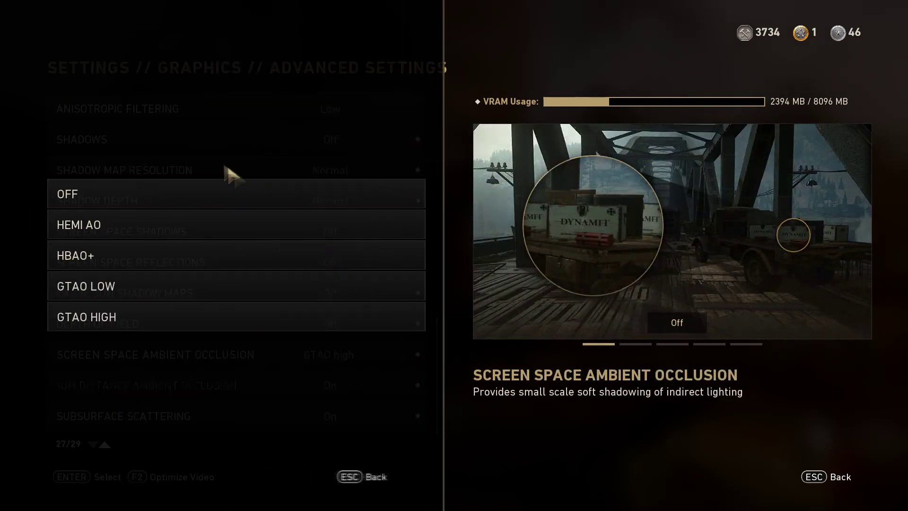
{"action": "left_click", "coordinate": [199, 180]}
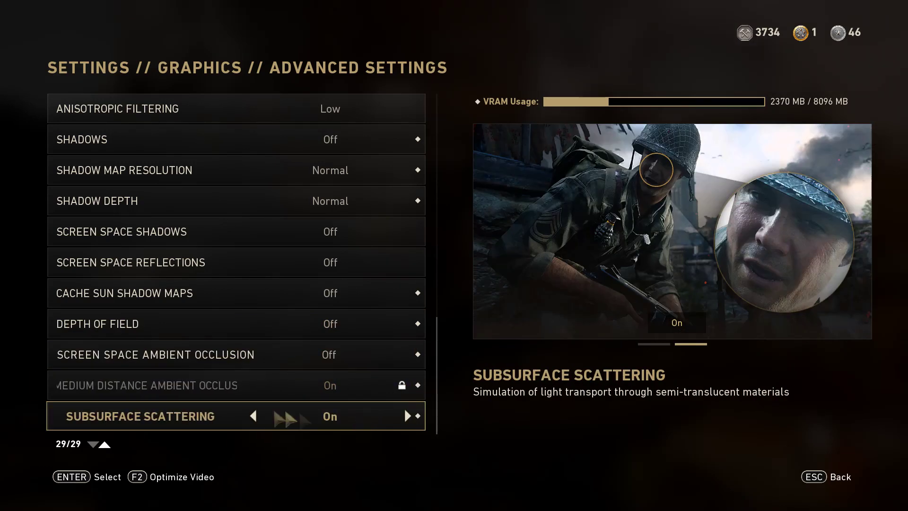
{"action": "left_click", "coordinate": [256, 416]}
{"action": "left_click", "coordinate": [255, 416]}
{"action": "left_click", "coordinate": [256, 416]}
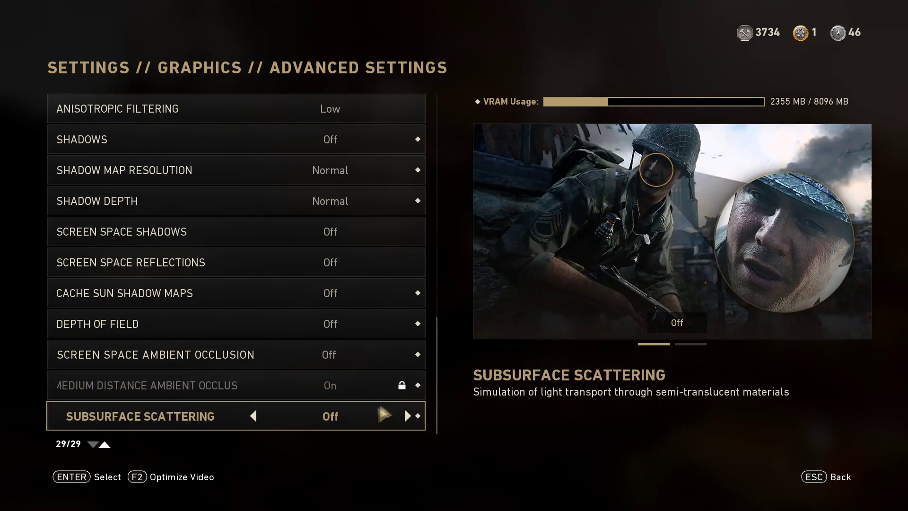
{"action": "scroll", "coordinate": [360, 331], "scroll_direction": "up", "scroll_amount": 9}
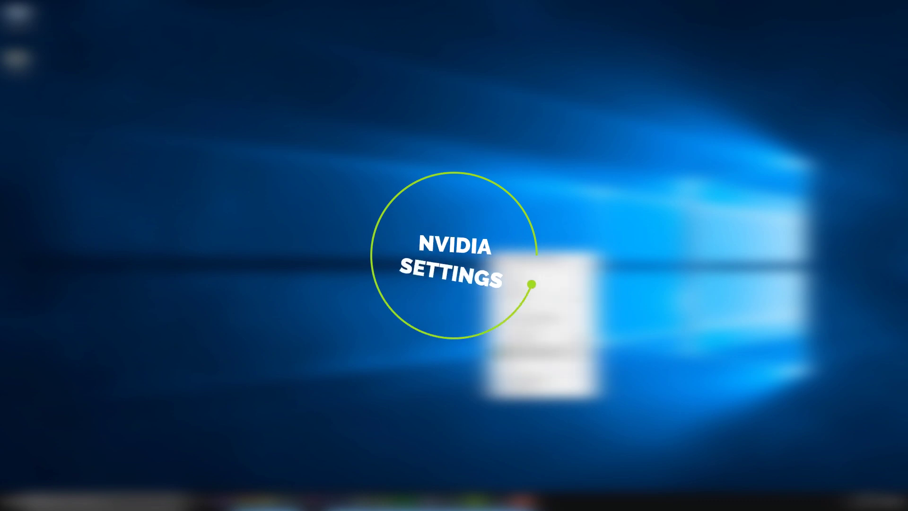
In the NVIDIA Control Panel's program-specific 3D settings, browse for a program to add and select s2_mp64_ship in the Call of Duty WWII folder.
{"action": "left_click", "coordinate": [513, 352]}
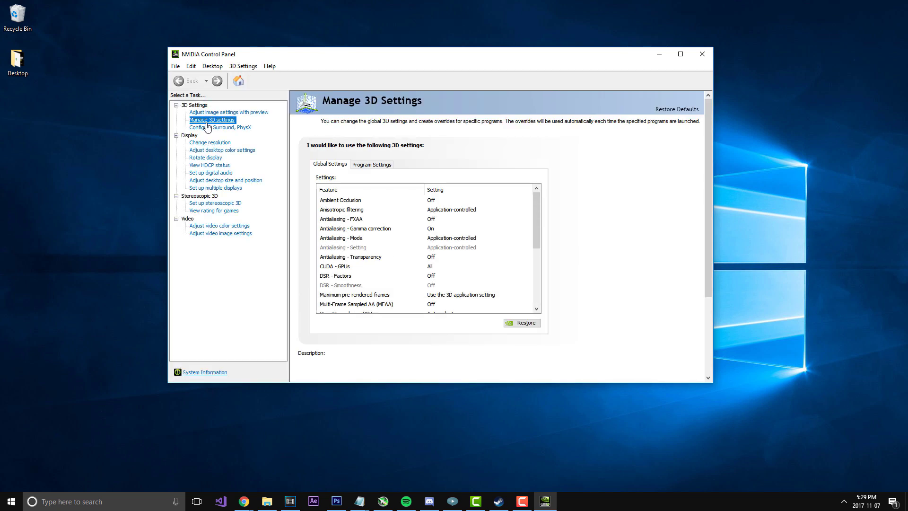
{"action": "left_click", "coordinate": [374, 165]}
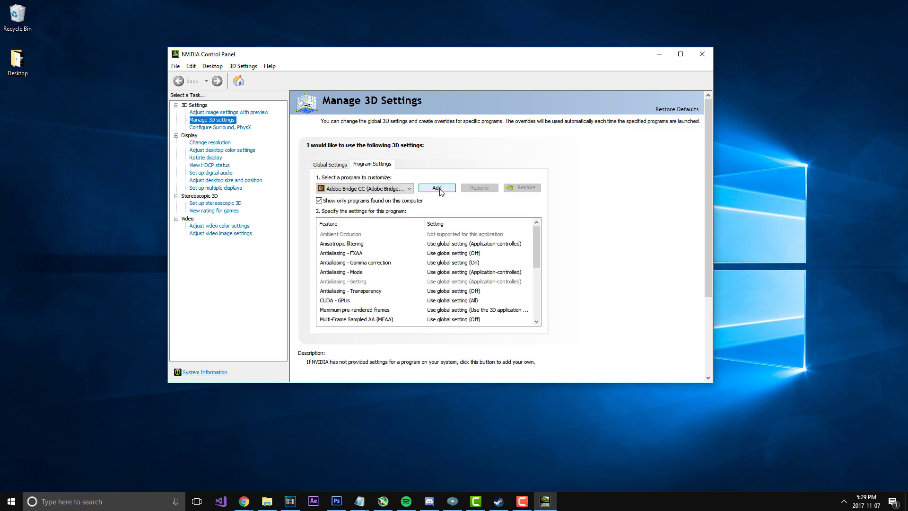
{"action": "left_click", "coordinate": [437, 188]}
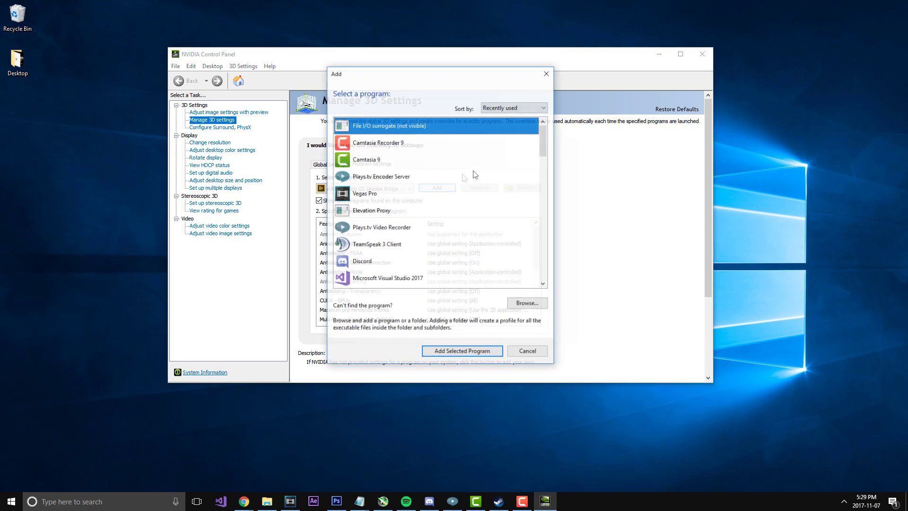
{"action": "left_click", "coordinate": [519, 305]}
{"action": "left_click", "coordinate": [534, 195]}
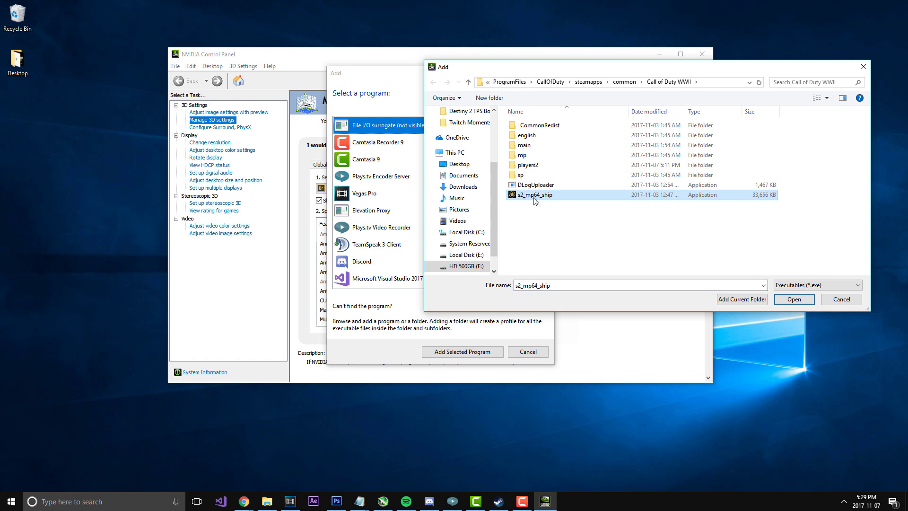
Switch to Steam and browse the local files of Call of Duty: WWII - Multiplayer from its properties.
{"action": "left_click", "coordinate": [844, 501]}
{"action": "left_click", "coordinate": [862, 444]}
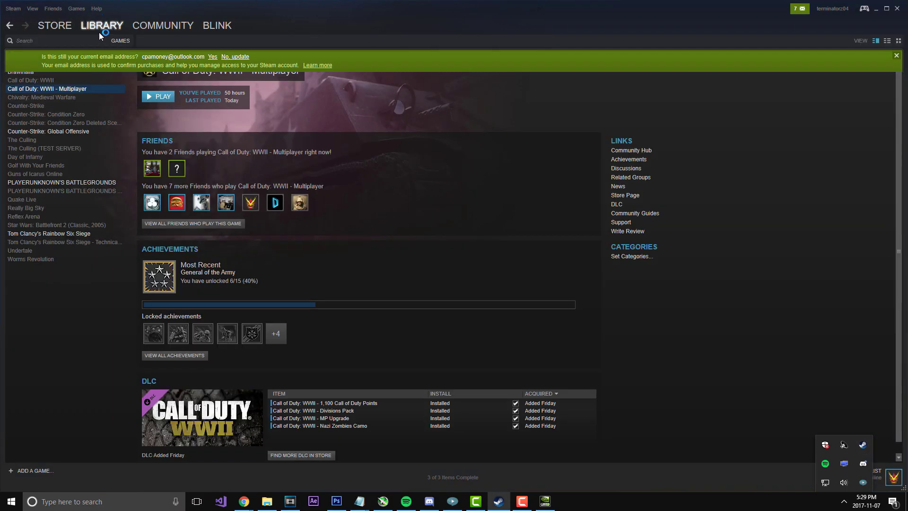
{"action": "right_click", "coordinate": [61, 88]}
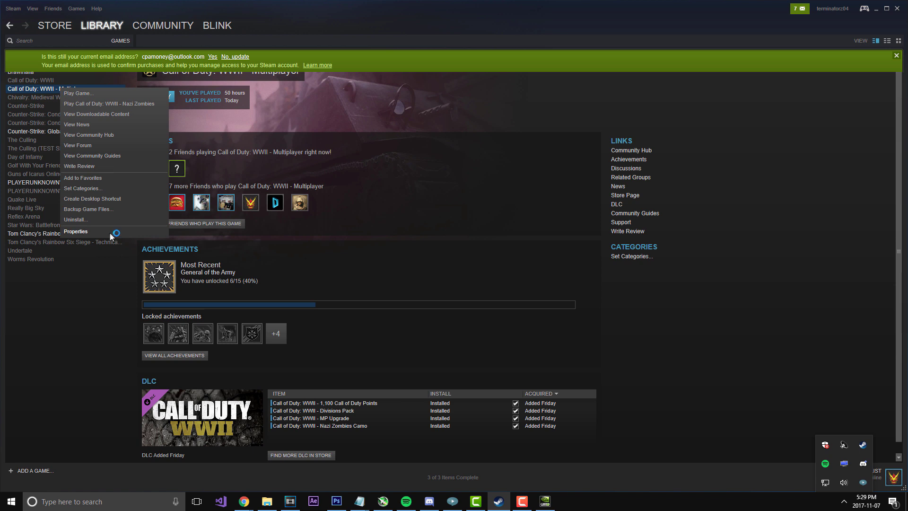
{"action": "left_click", "coordinate": [75, 232]}
{"action": "left_click", "coordinate": [397, 119]}
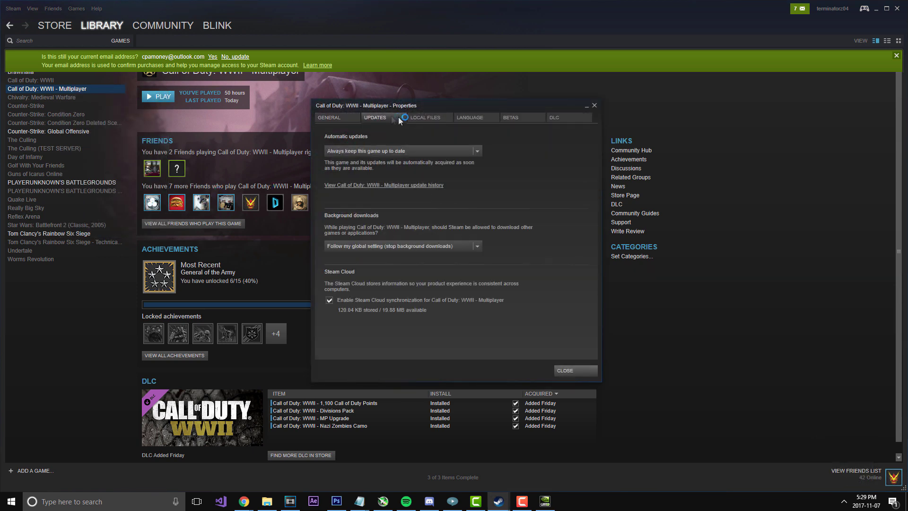
{"action": "left_click", "coordinate": [425, 118]}
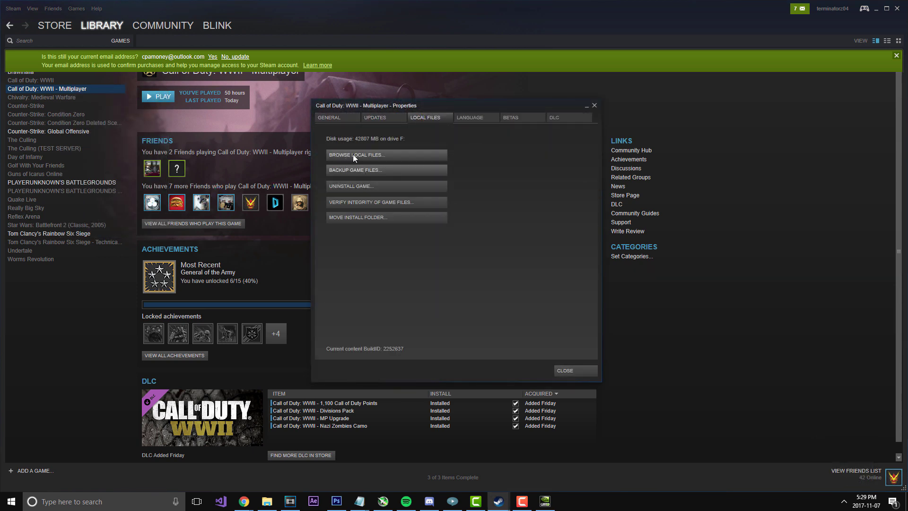
{"action": "left_click", "coordinate": [418, 154]}
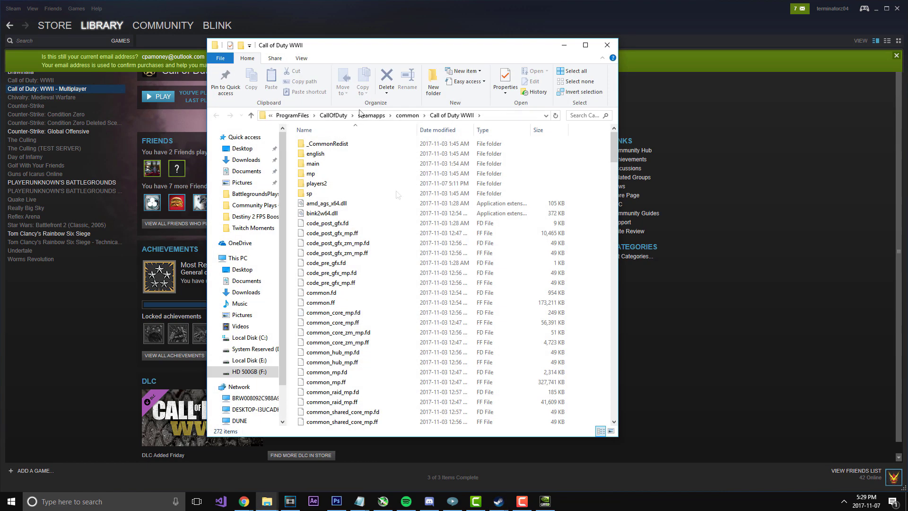
Locate the s2_mp64_ship application in the Call of Duty WWII folder, and return to the NVIDIA Control Panel.
{"action": "left_click_drag", "start_coordinate": [614, 151], "coordinate": [596, 361]}
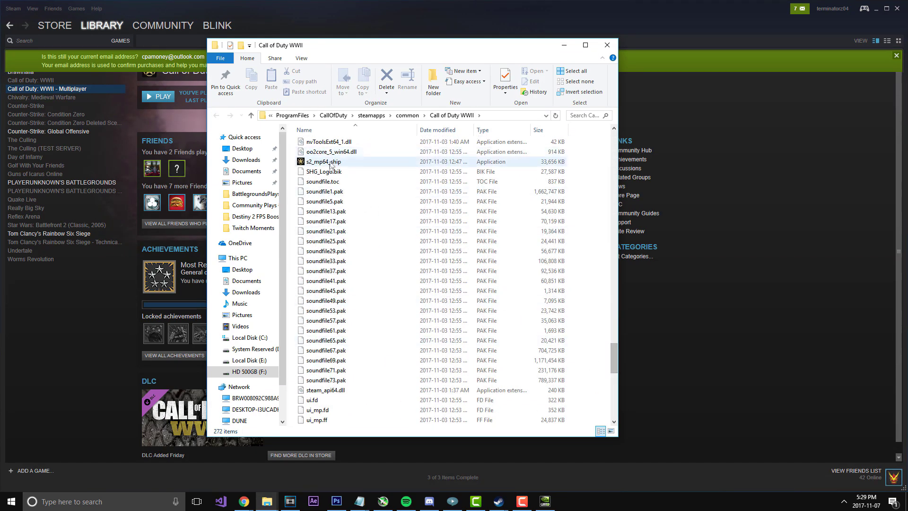
{"action": "left_click", "coordinate": [317, 163]}
{"action": "left_click", "coordinate": [607, 45]}
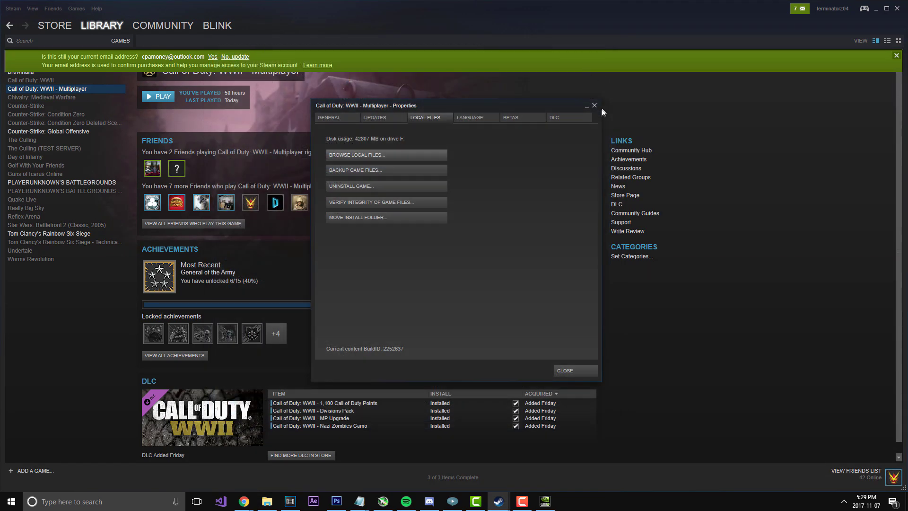
{"action": "left_click", "coordinate": [603, 111]}
{"action": "left_click", "coordinate": [874, 9]}
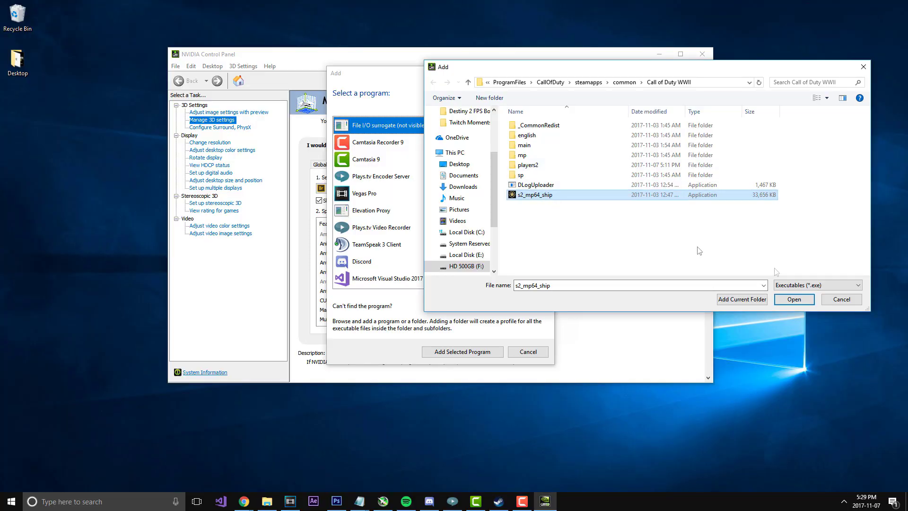
Restart browsing for a program and add s2_mp64_ship from the Call of Duty WWII folder to the program settings.
{"action": "left_click", "coordinate": [841, 299]}
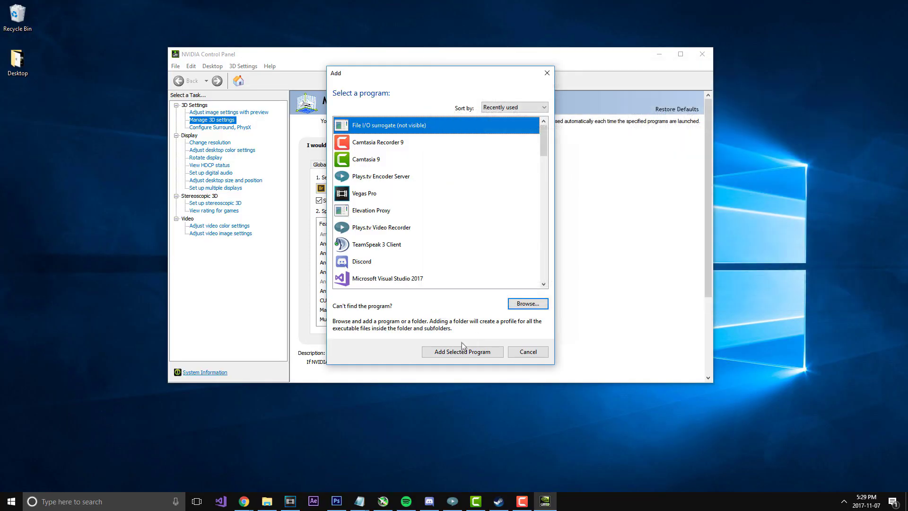
{"action": "left_click", "coordinate": [529, 304]}
{"action": "left_click", "coordinate": [534, 194]}
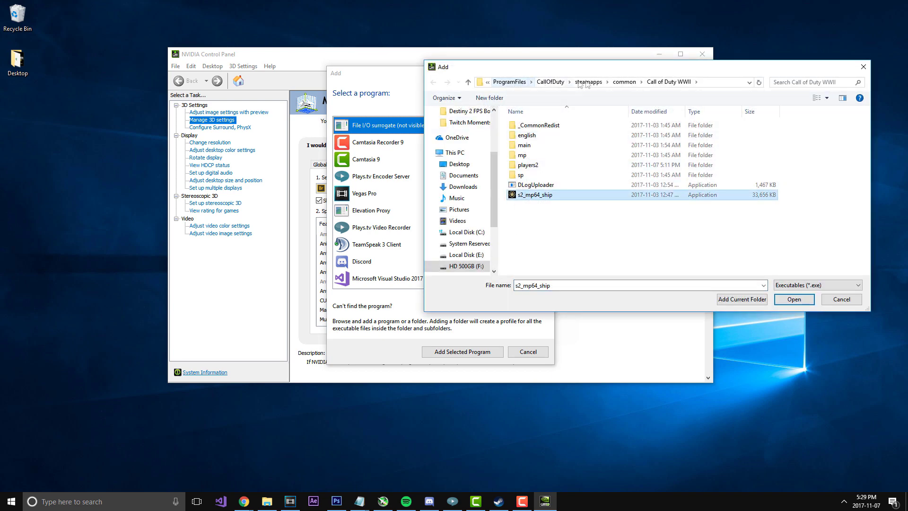
{"action": "left_click", "coordinate": [793, 301]}
{"action": "left_click", "coordinate": [390, 189]}
Set anisotropic filtering to Application-controlled, antialiasing FXAA to Off and antialiasing gamma correction to On.
{"action": "left_click", "coordinate": [478, 244]}
{"action": "left_click", "coordinate": [454, 258]}
{"action": "left_click", "coordinate": [477, 253]}
{"action": "left_click", "coordinate": [454, 267]}
{"action": "left_click", "coordinate": [477, 262]}
{"action": "left_click", "coordinate": [472, 279]}
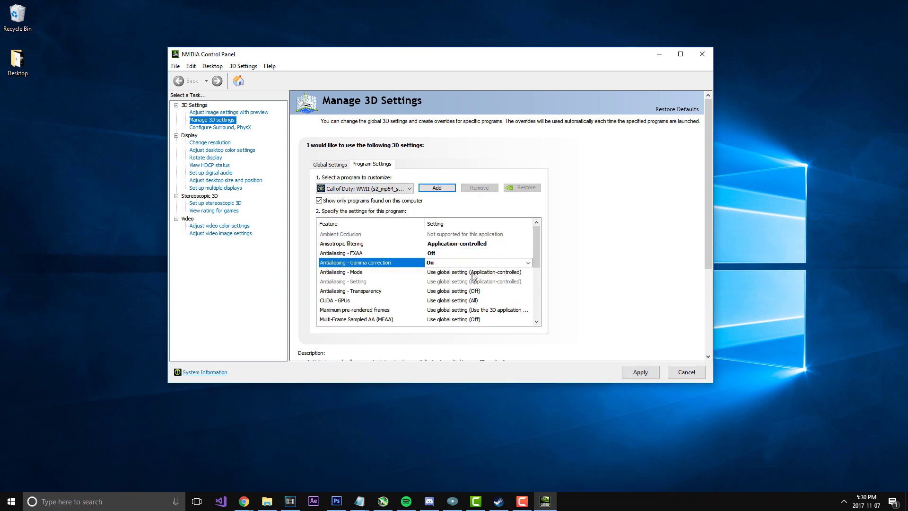
Set antialiasing mode to Application-controlled and antialiasing transparency to Off.
{"action": "left_click", "coordinate": [475, 271]}
{"action": "left_click", "coordinate": [454, 281]}
{"action": "left_click", "coordinate": [474, 291]}
{"action": "left_click", "coordinate": [453, 305]}
Set CUDA - GPUs to use the GeForce GTX 1070 specifically instead of the global setting.
{"action": "left_click", "coordinate": [474, 301]}
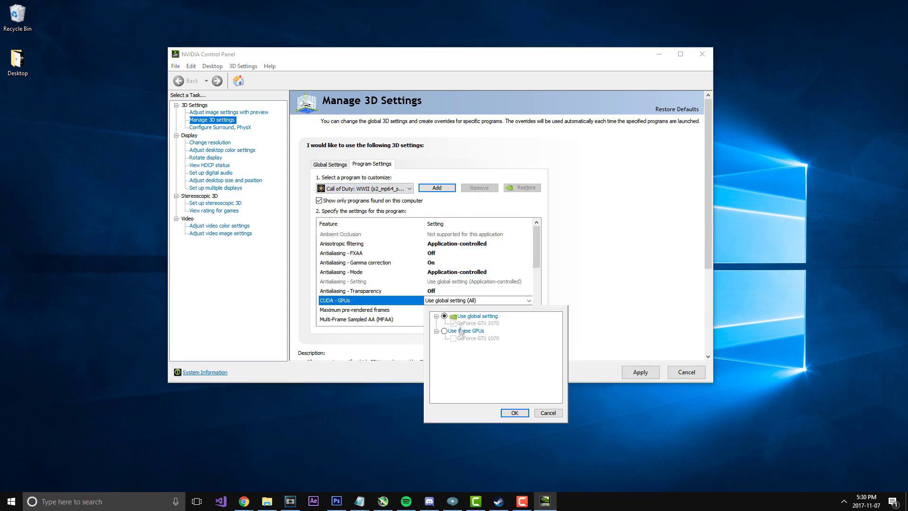
{"action": "left_click", "coordinate": [466, 330]}
{"action": "left_click", "coordinate": [453, 338]}
{"action": "left_click", "coordinate": [477, 316]}
{"action": "left_click", "coordinate": [444, 331]}
{"action": "left_click", "coordinate": [515, 413]}
Set maximum pre-rendered frames to 1 and Multi-Frame Sampled AA (MFAA) to Off.
{"action": "scroll", "coordinate": [473, 265], "scroll_direction": "down", "scroll_amount": 2}
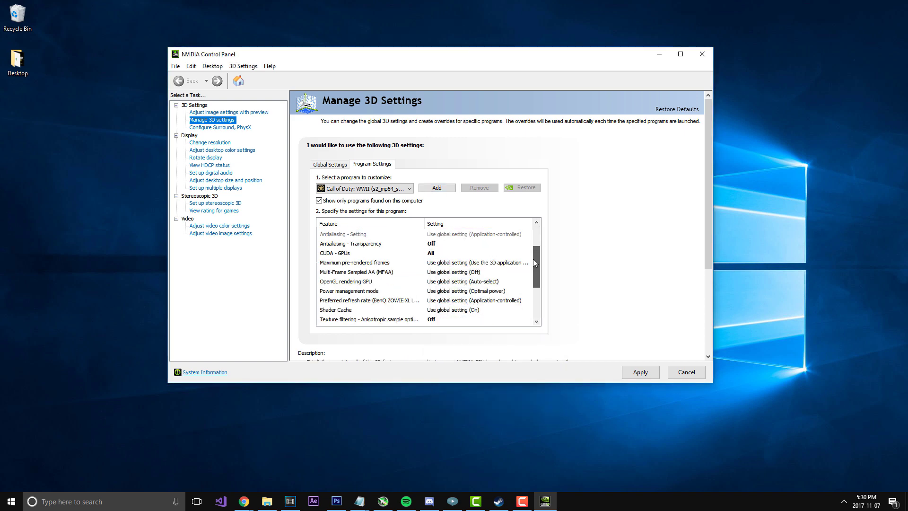
{"action": "left_click", "coordinate": [451, 263]}
{"action": "left_click", "coordinate": [451, 284]}
{"action": "scroll", "coordinate": [475, 267], "scroll_direction": "down", "scroll_amount": 2}
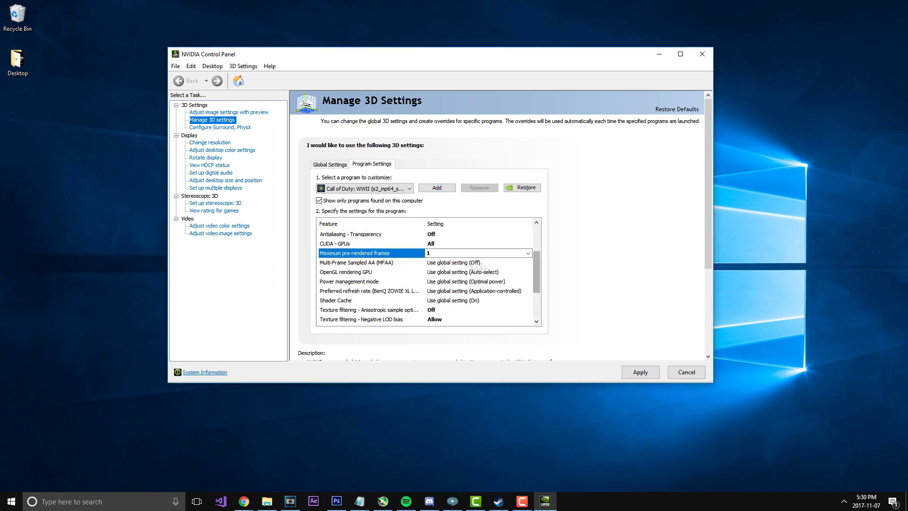
{"action": "left_click", "coordinate": [480, 263]}
{"action": "left_click", "coordinate": [454, 274]}
Set texture filtering quality to High performance and threaded optimization to Auto.
{"action": "scroll", "coordinate": [473, 274], "scroll_direction": "down", "scroll_amount": 4}
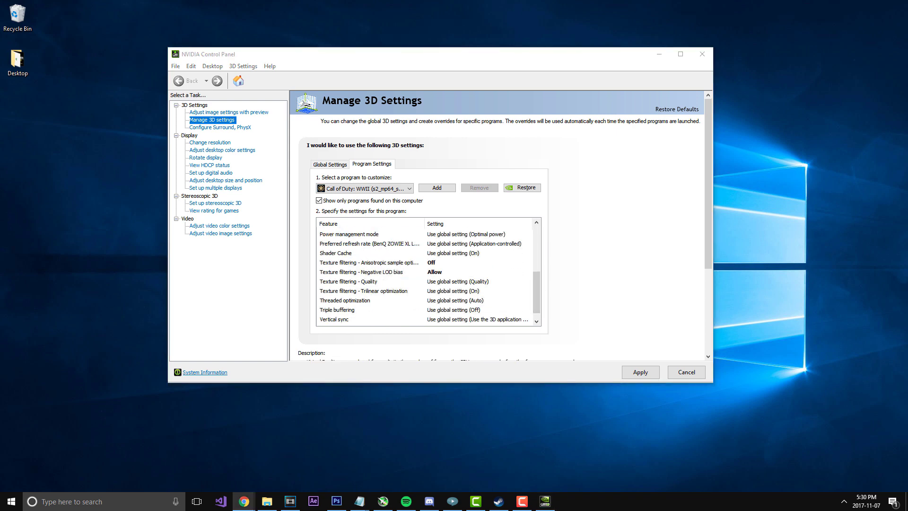
{"action": "left_click", "coordinate": [499, 281]}
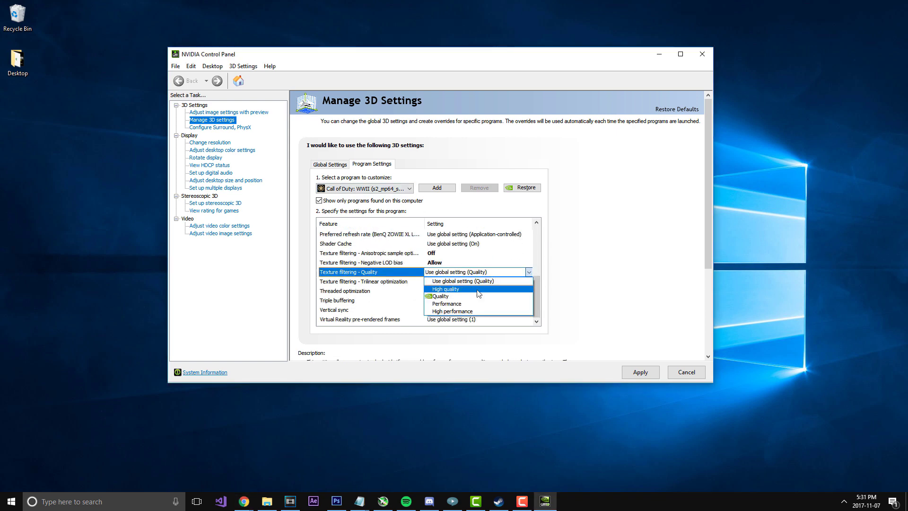
{"action": "left_click", "coordinate": [473, 313]}
{"action": "scroll", "coordinate": [473, 294], "scroll_direction": "down", "scroll_amount": 2}
{"action": "left_click", "coordinate": [473, 290]}
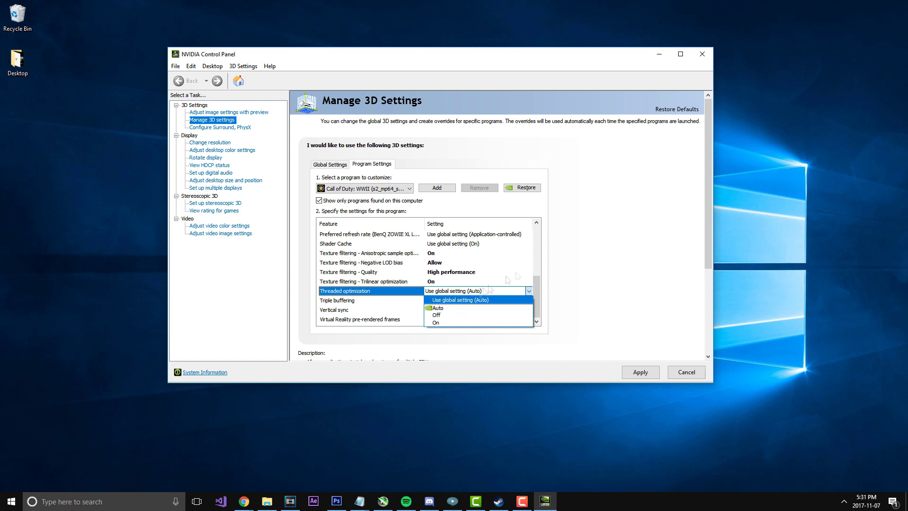
{"action": "left_click", "coordinate": [497, 298]}
Turn off triple buffering and vertical sync for the game's profile.
{"action": "left_click", "coordinate": [473, 300]}
{"action": "left_click", "coordinate": [473, 316]}
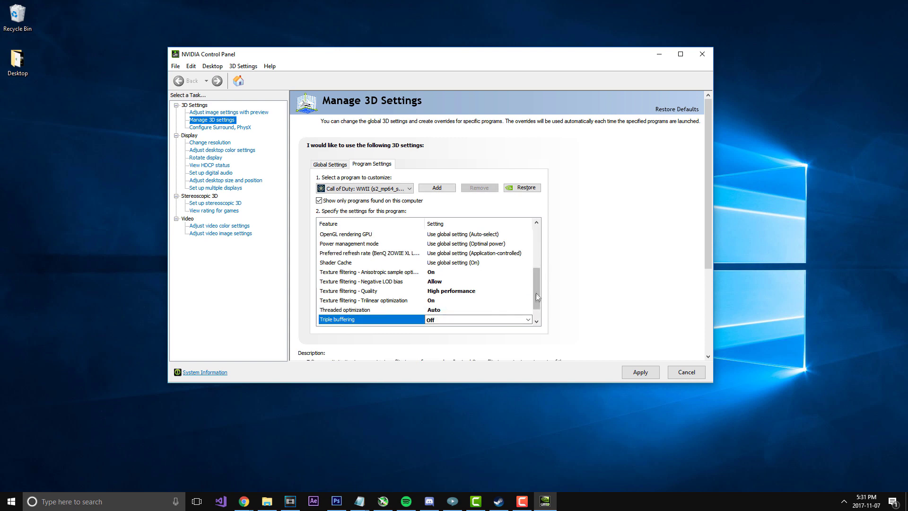
{"action": "scroll", "coordinate": [473, 303], "scroll_direction": "down", "scroll_amount": 1}
{"action": "left_click", "coordinate": [478, 310]}
{"action": "left_click", "coordinate": [487, 334]}
Set Virtual Reality pre-rendered frames to 1 and apply the program settings.
{"action": "left_click", "coordinate": [488, 320]}
{"action": "left_click", "coordinate": [487, 334]}
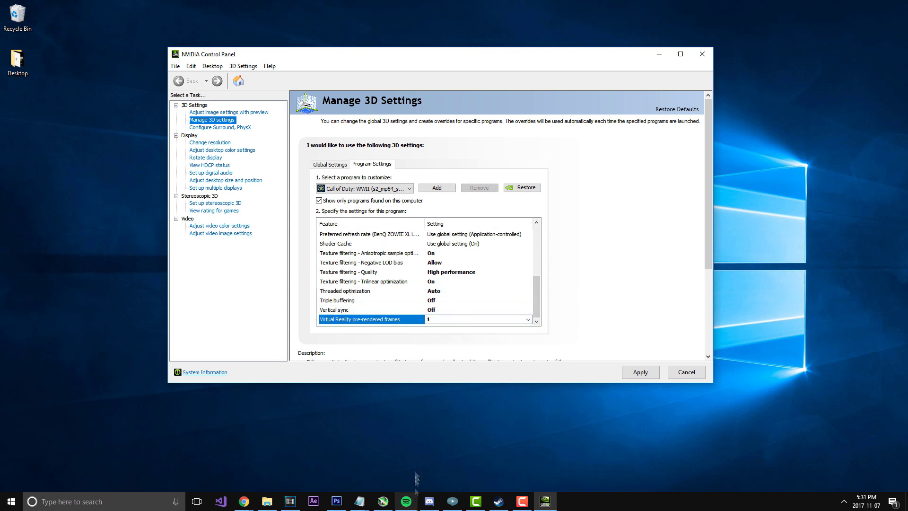
{"action": "left_click", "coordinate": [638, 374]}
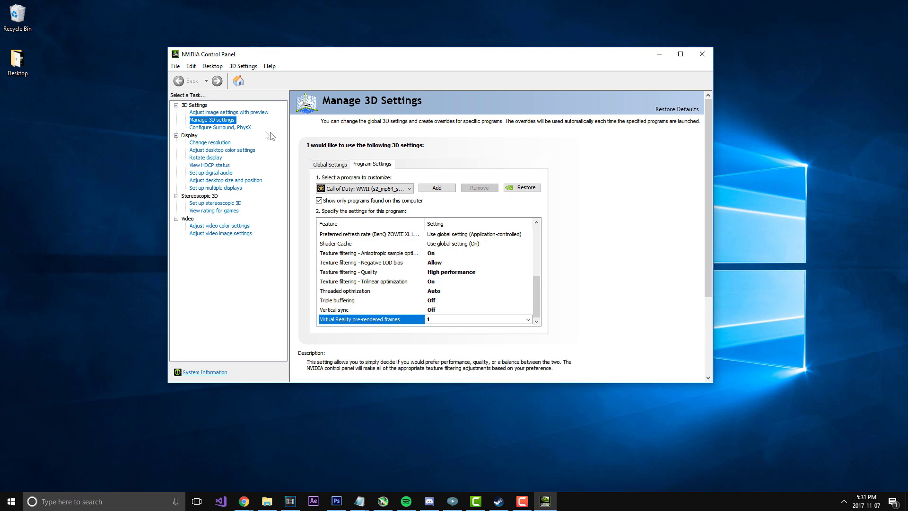
Set the PhysX processor to GeForce GTX 1070 and apply the change.
{"action": "left_click", "coordinate": [227, 129]}
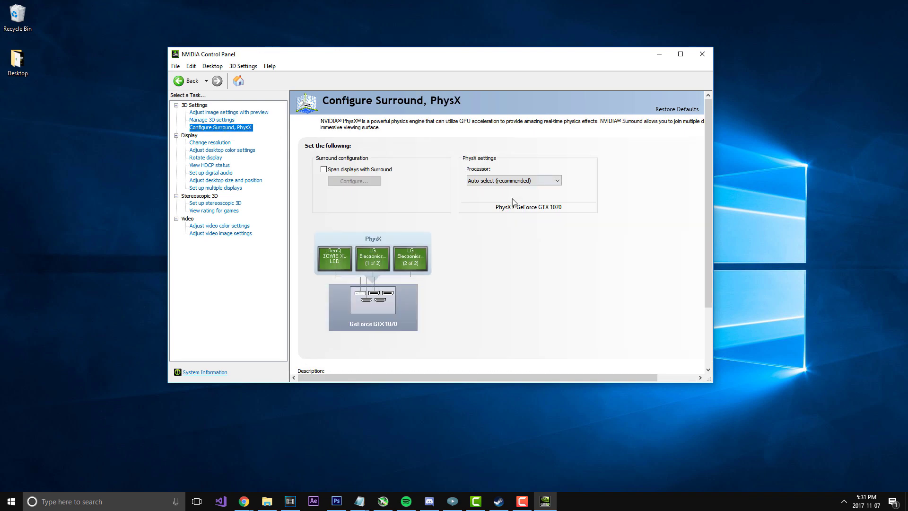
{"action": "left_click", "coordinate": [557, 181]}
{"action": "left_click", "coordinate": [501, 197]}
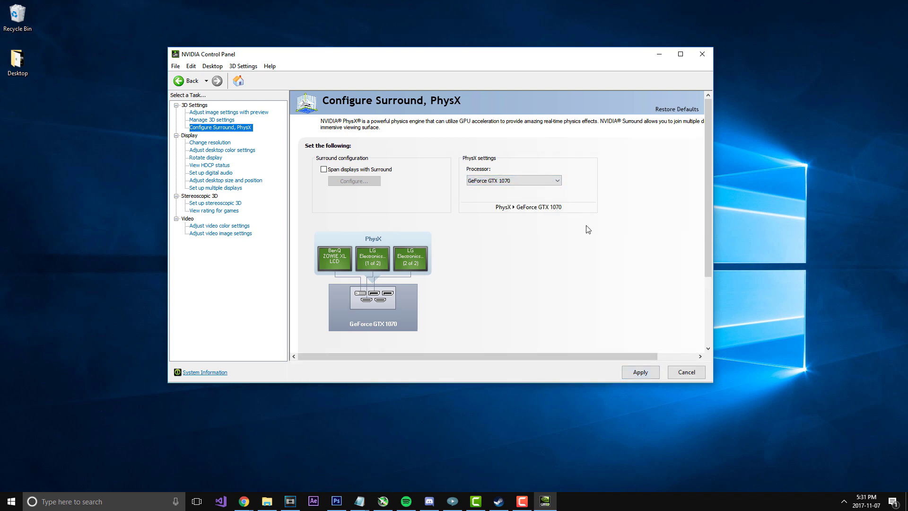
{"action": "left_click", "coordinate": [639, 372]}
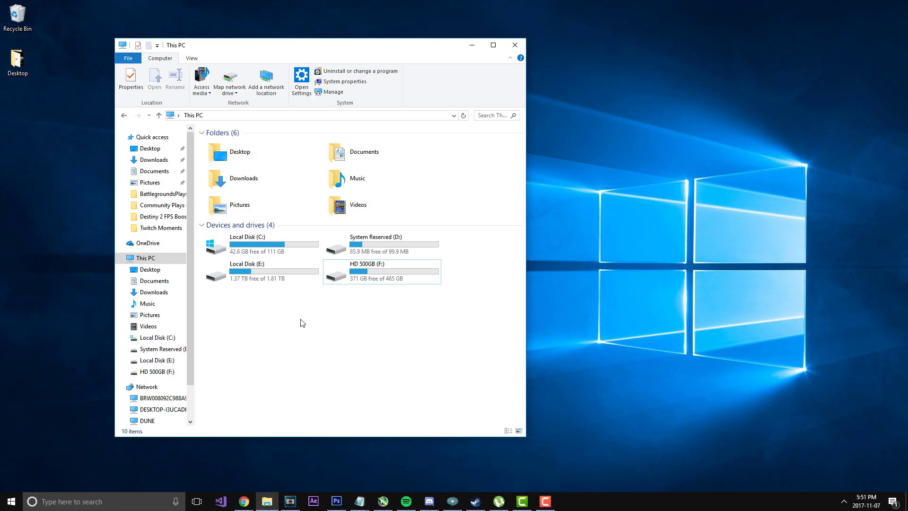
Run Disk Cleanup on the HD 500GB (F:) drive, permanently deleting the DirectX Shader Cache and Recycle Bin files.
{"action": "left_click_drag", "start_coordinate": [340, 45], "coordinate": [390, 33]}
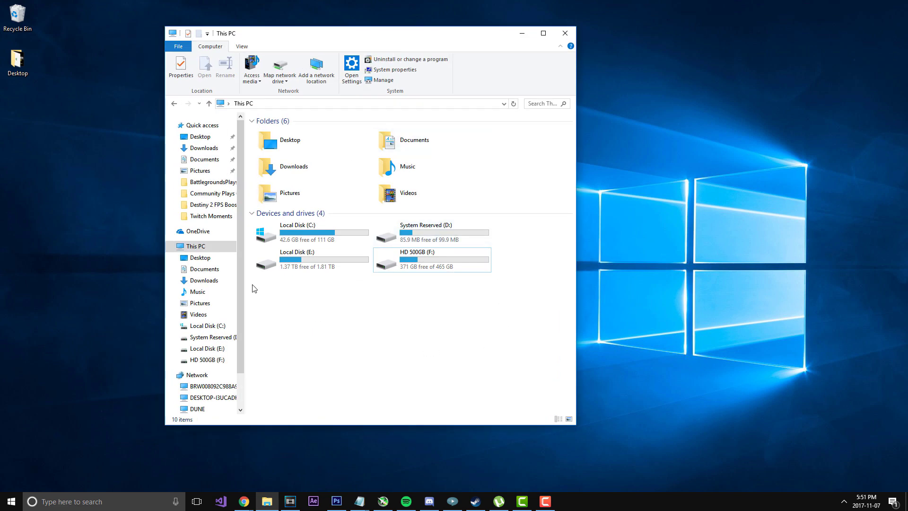
{"action": "right_click", "coordinate": [439, 259]}
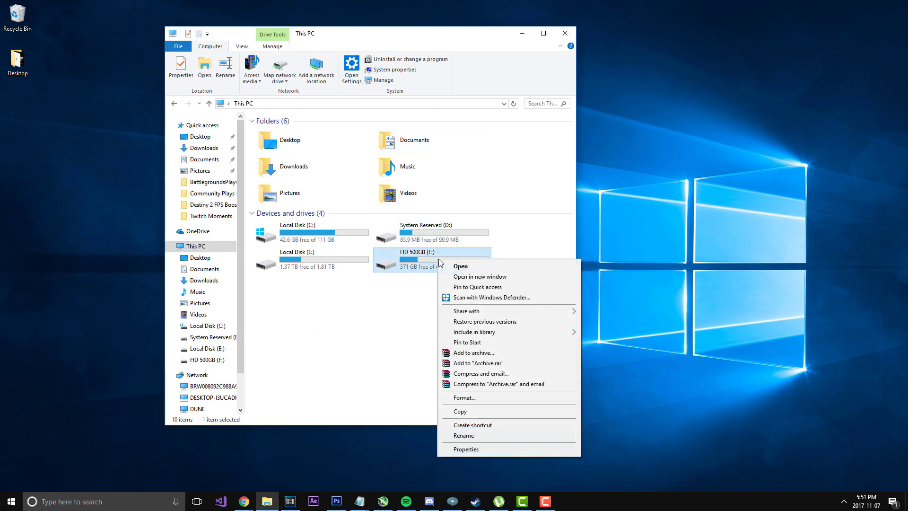
{"action": "left_click", "coordinate": [505, 454]}
{"action": "left_click_drag", "start_coordinate": [533, 261], "coordinate": [516, 134]}
{"action": "left_click", "coordinate": [567, 285]}
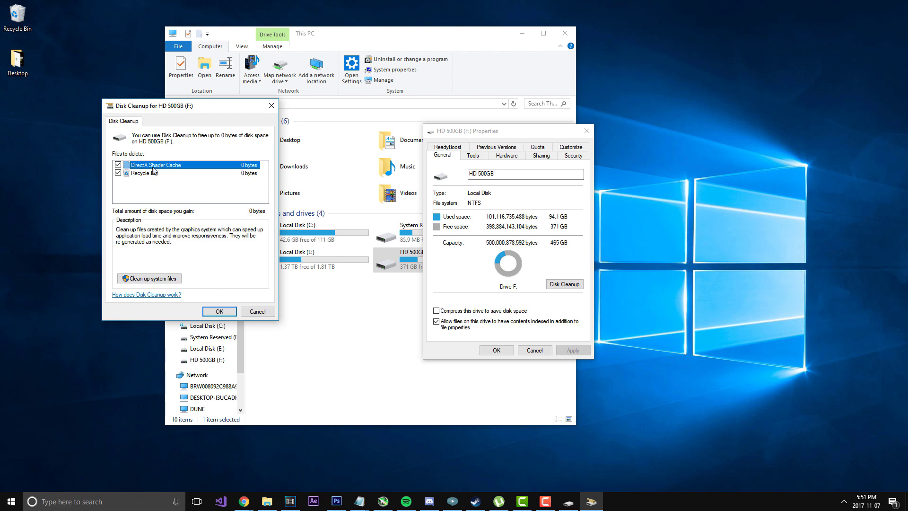
{"action": "left_click", "coordinate": [145, 174]}
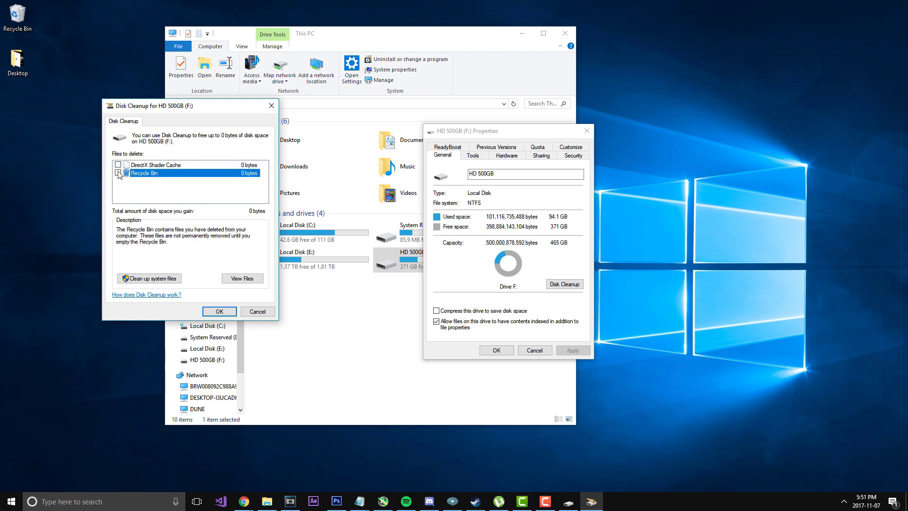
{"action": "left_click", "coordinate": [220, 313]}
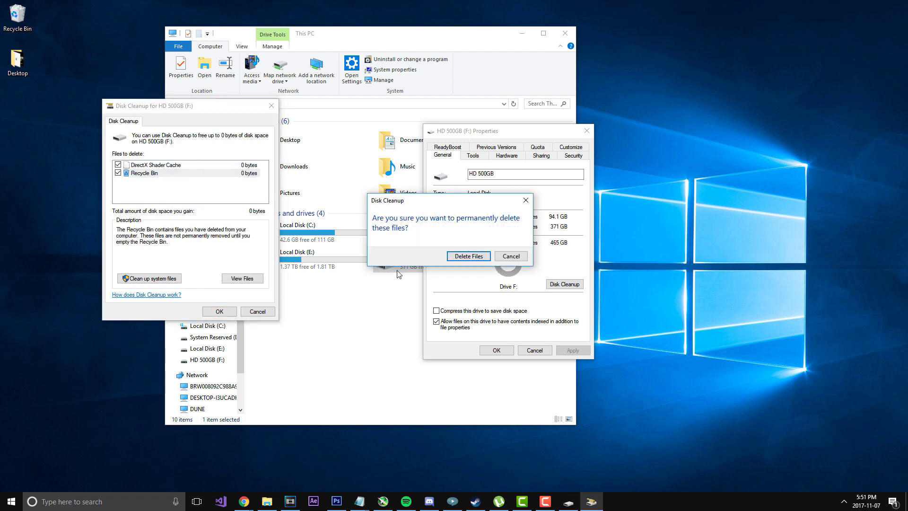
{"action": "left_click", "coordinate": [483, 256]}
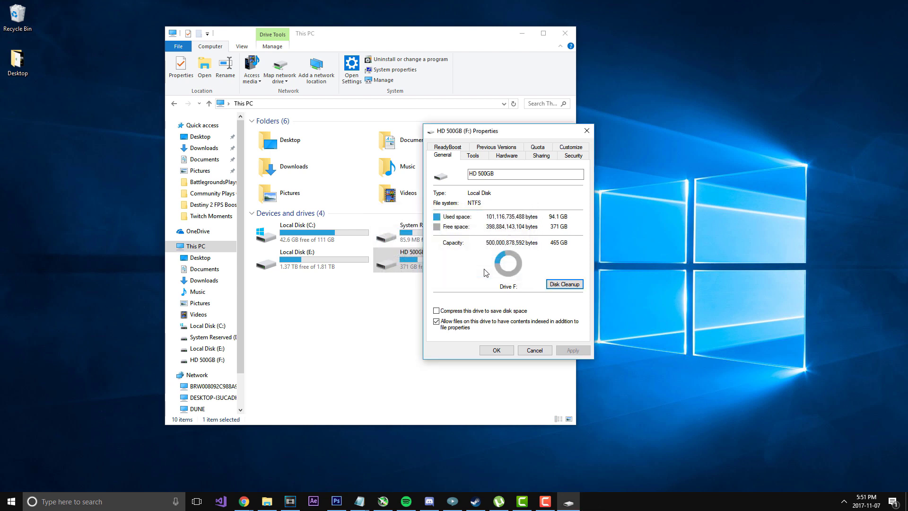
Scan the HD 500GB (F:) drive for file system errors.
{"action": "left_click", "coordinate": [467, 157]}
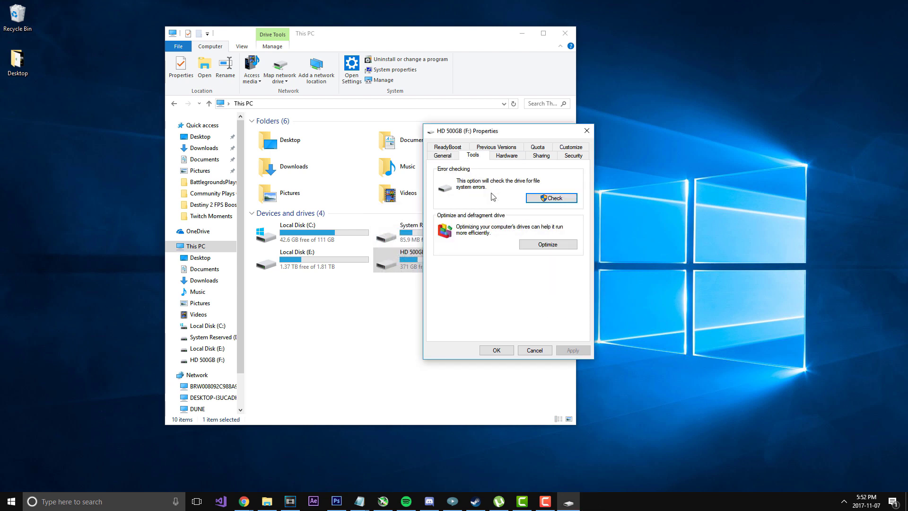
{"action": "left_click", "coordinate": [553, 200]}
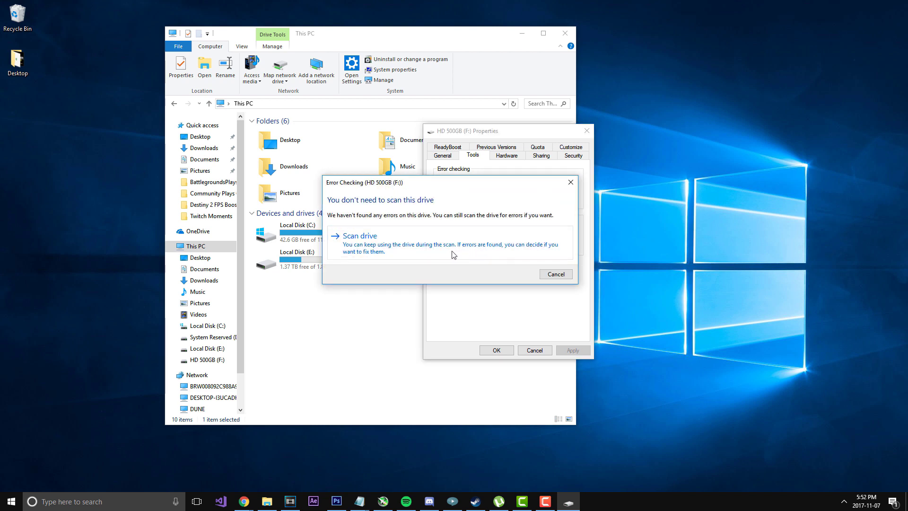
{"action": "left_click", "coordinate": [453, 254]}
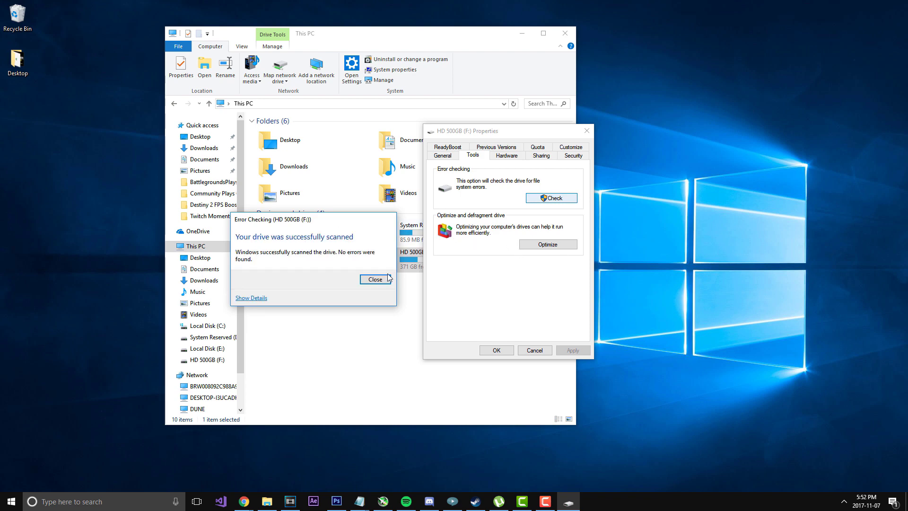
{"action": "left_click", "coordinate": [375, 279]}
Optimize the HD 500GB (F:) drive, and close the Optimize Drives window.
{"action": "left_click", "coordinate": [548, 243]}
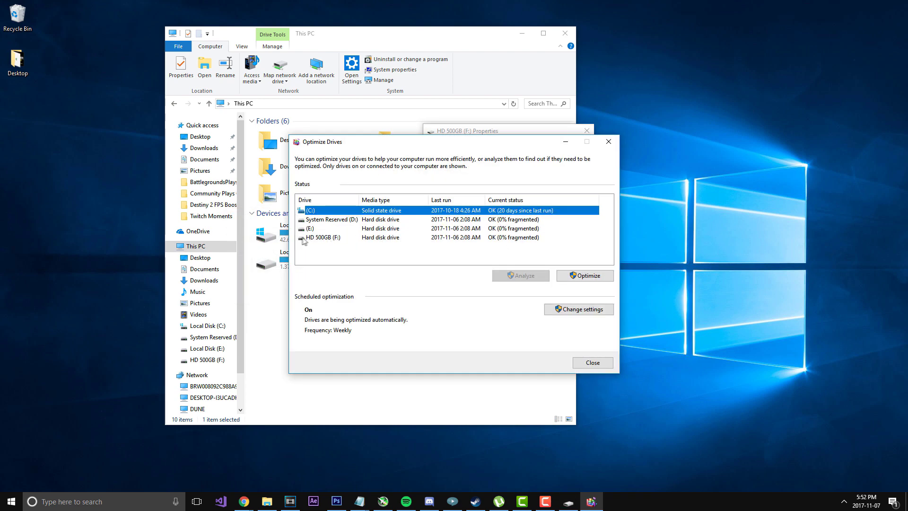
{"action": "left_click", "coordinate": [305, 237]}
{"action": "left_click", "coordinate": [583, 275]}
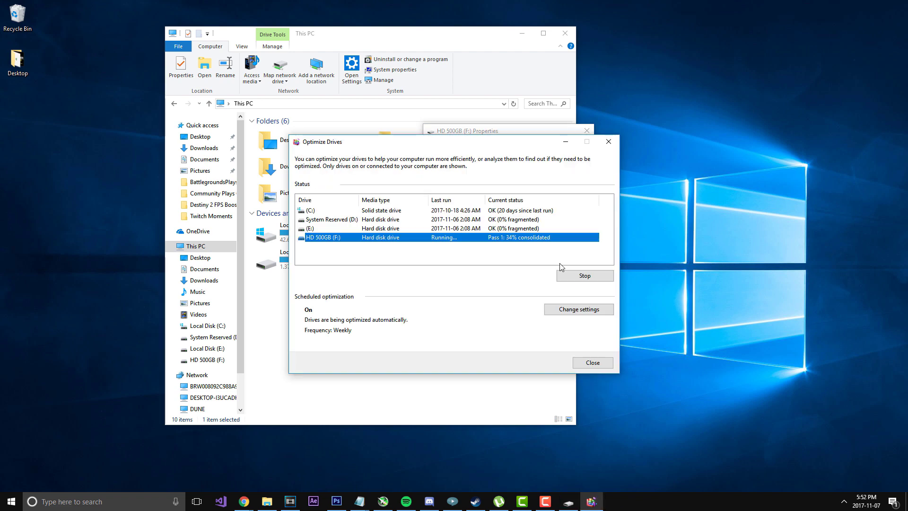
{"action": "left_click", "coordinate": [593, 362]}
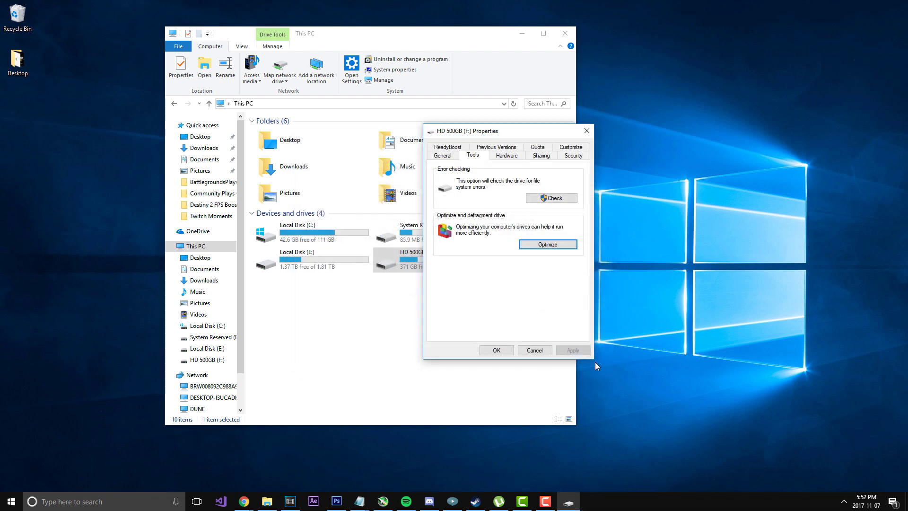
Close the drive properties and File Explorer windows, and launch Call of Duty: WWII - Multiplayer through Steam.
{"action": "left_click", "coordinate": [497, 350]}
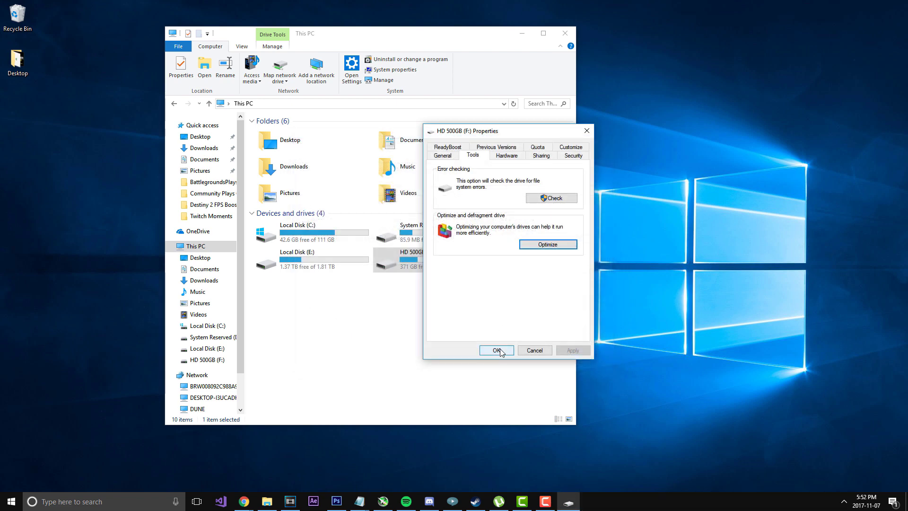
{"action": "left_click", "coordinate": [558, 37]}
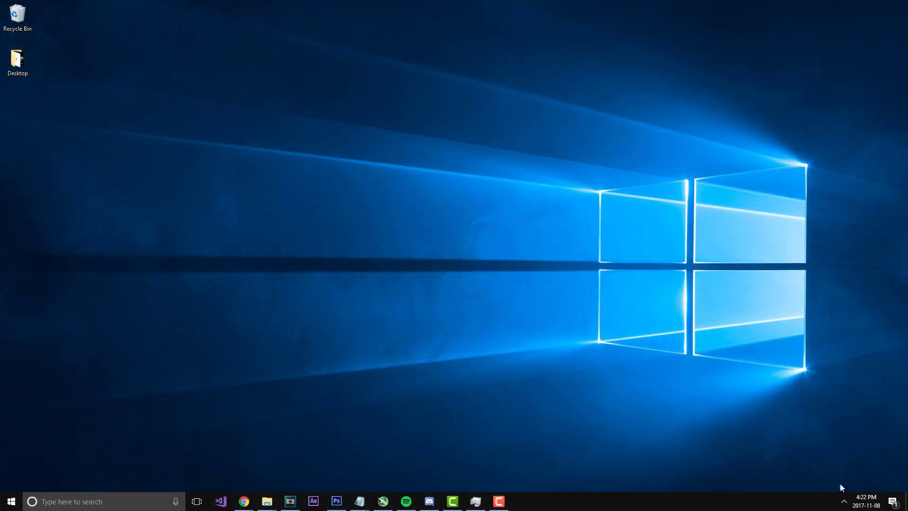
{"action": "left_click", "coordinate": [842, 501]}
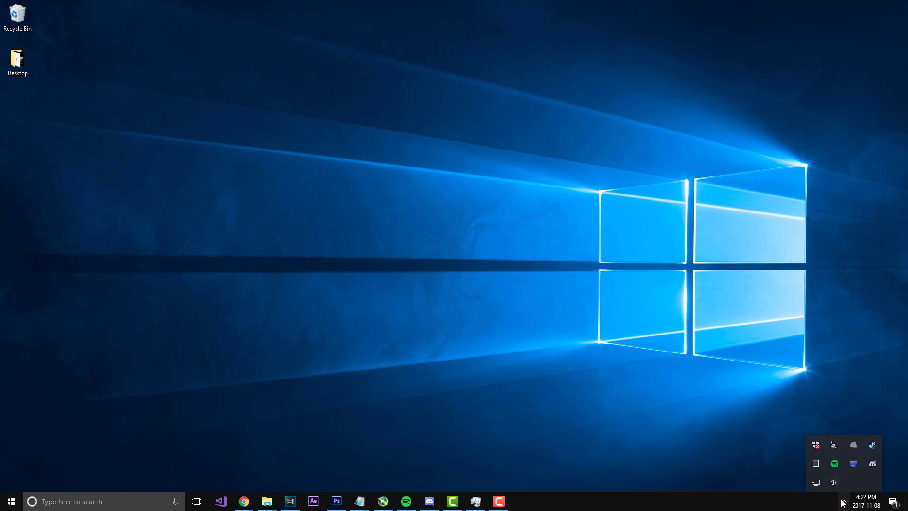
{"action": "right_click", "coordinate": [872, 445]}
{"action": "left_click", "coordinate": [814, 302]}
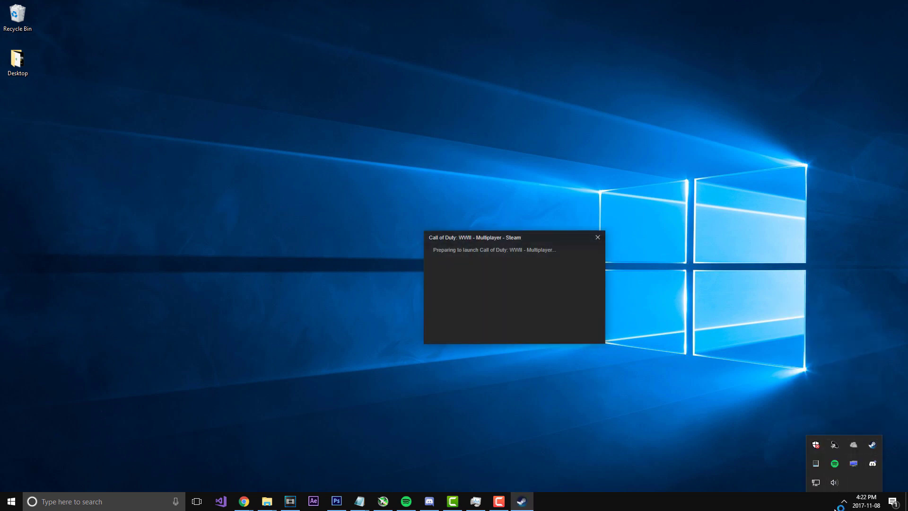
Set the priority of the game process s2_mp64_ship.exe to High in Task Manager.
{"action": "right_click", "coordinate": [540, 491]}
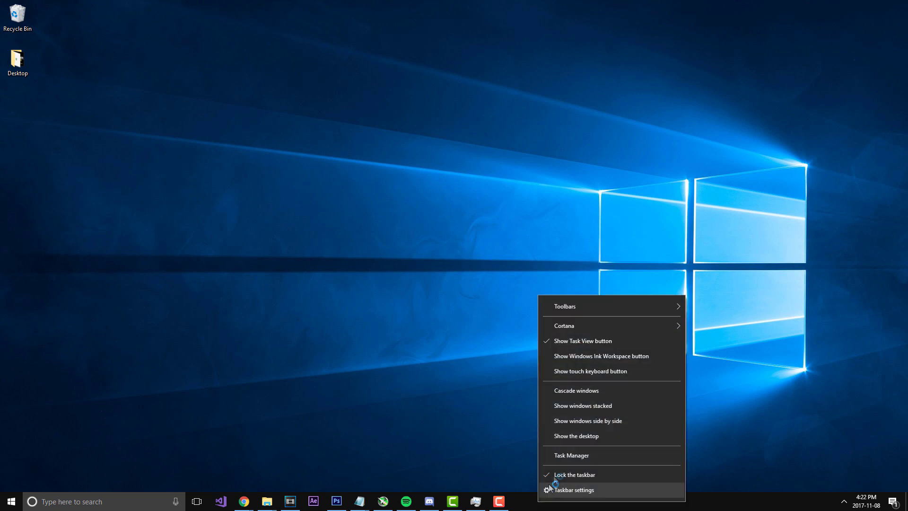
{"action": "left_click", "coordinate": [575, 456]}
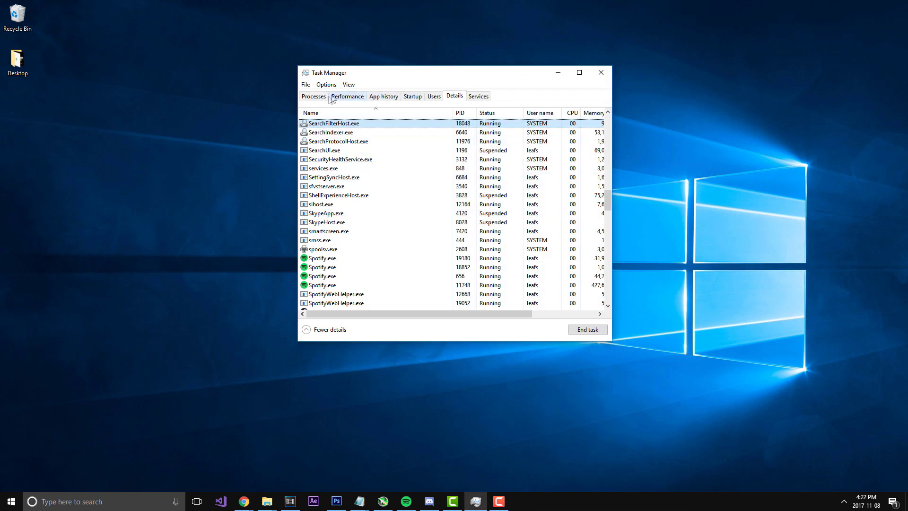
{"action": "left_click", "coordinate": [324, 97]}
{"action": "left_click", "coordinate": [454, 96]}
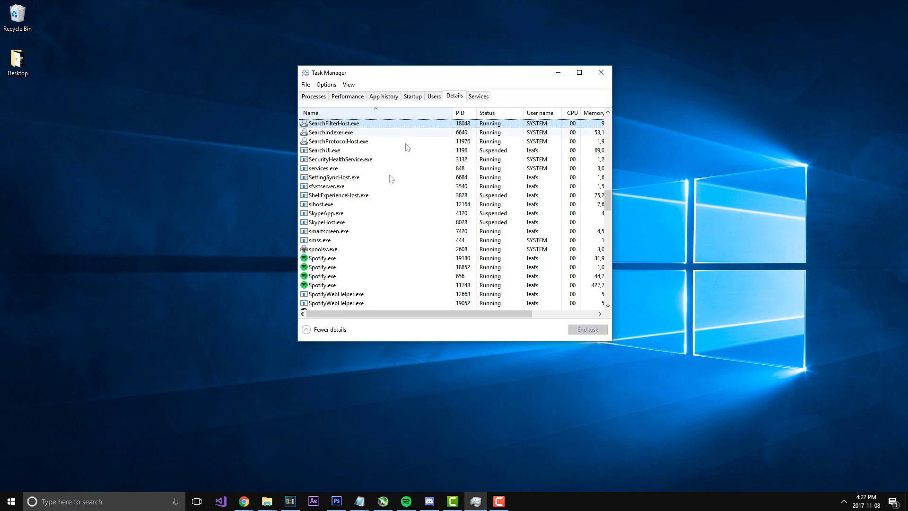
{"action": "scroll", "coordinate": [402, 239], "scroll_direction": "down", "scroll_amount": 15}
{"action": "scroll", "coordinate": [398, 244], "scroll_direction": "down", "scroll_amount": 2}
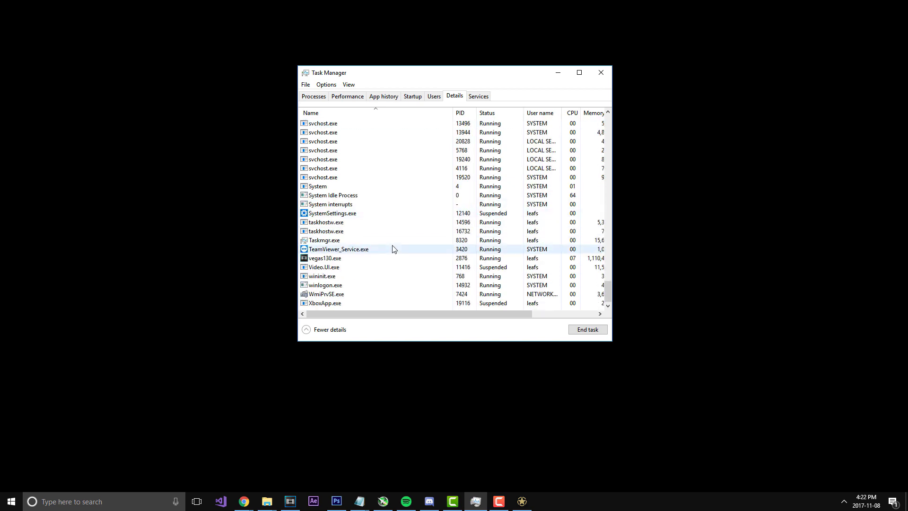
{"action": "scroll", "coordinate": [390, 248], "scroll_direction": "up", "scroll_amount": 15}
{"action": "scroll", "coordinate": [387, 248], "scroll_direction": "up", "scroll_amount": 20}
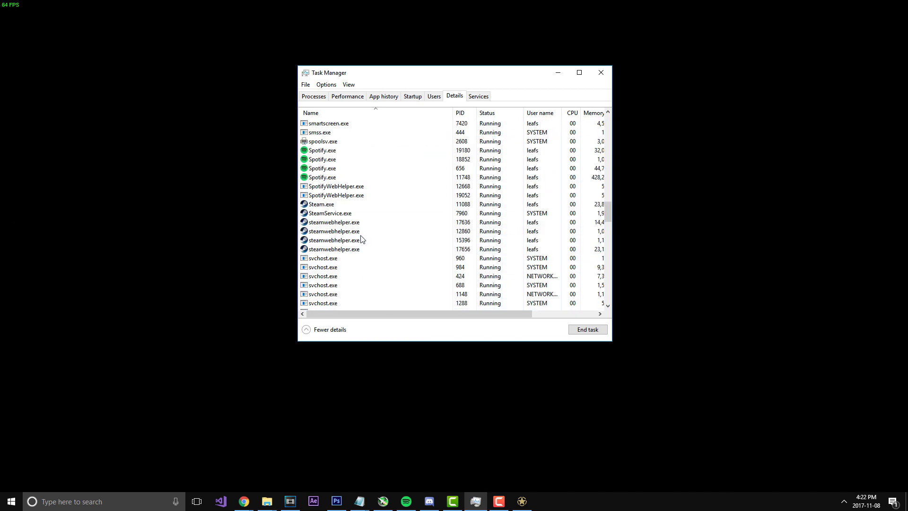
{"action": "left_click", "coordinate": [365, 172]}
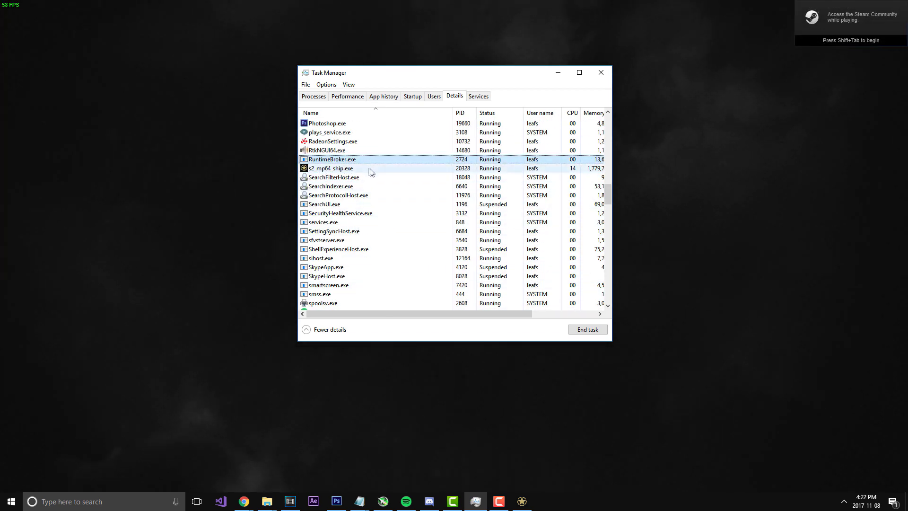
{"action": "right_click", "coordinate": [371, 171]}
{"action": "mouse_move", "coordinate": [401, 199]}
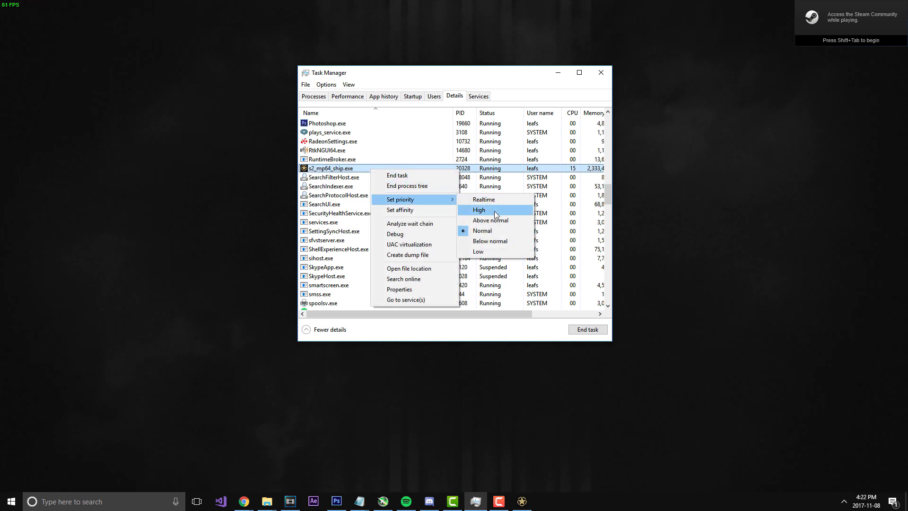
{"action": "left_click", "coordinate": [478, 210]}
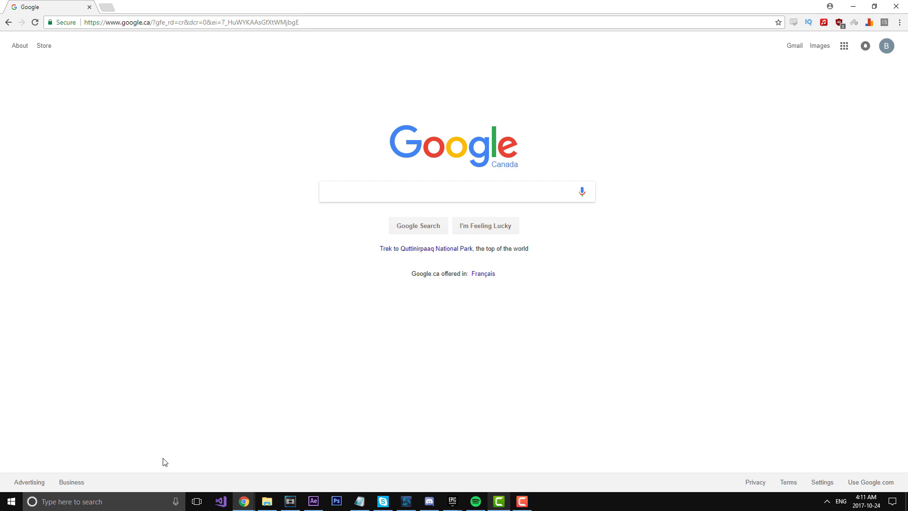
Open the Power Options under System and Security in Control Panel.
{"action": "left_click", "coordinate": [115, 505]}
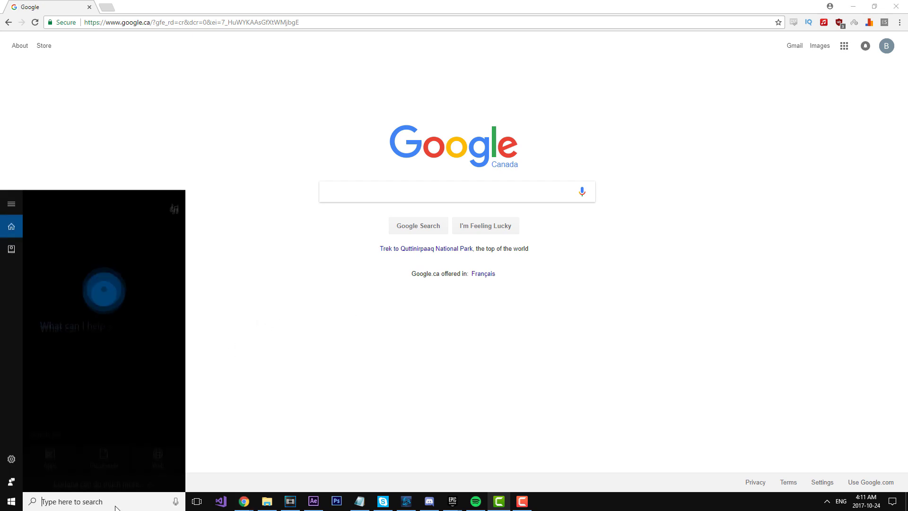
{"action": "type", "text": "control"}
{"action": "key", "text": "Return"}
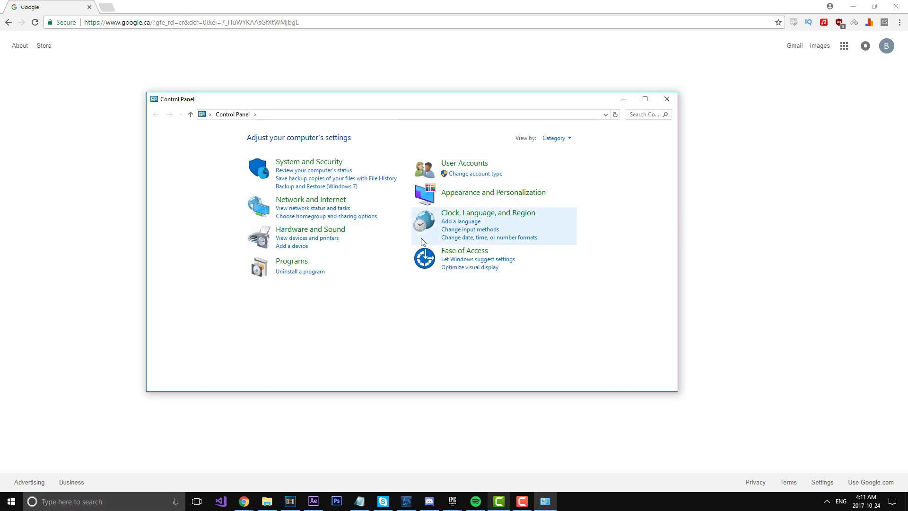
{"action": "left_click", "coordinate": [307, 161]}
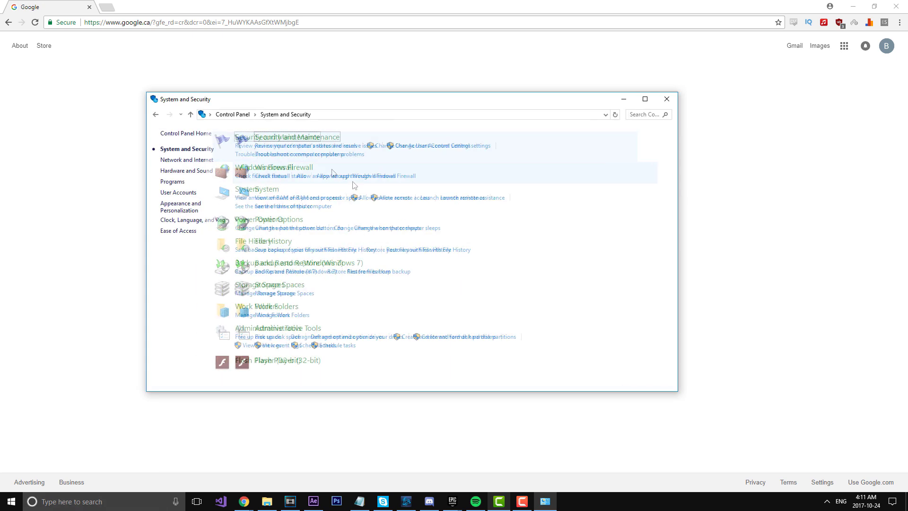
{"action": "left_click", "coordinate": [294, 219]}
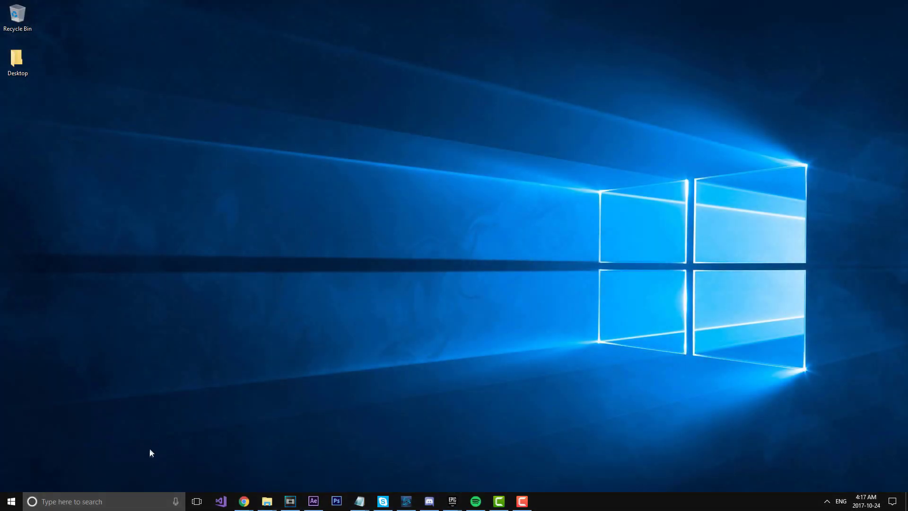
Open the advanced system settings from Control Panel's System page and move the System Properties dialog over the System window.
{"action": "left_click", "coordinate": [132, 504]}
{"action": "type", "text": "control"}
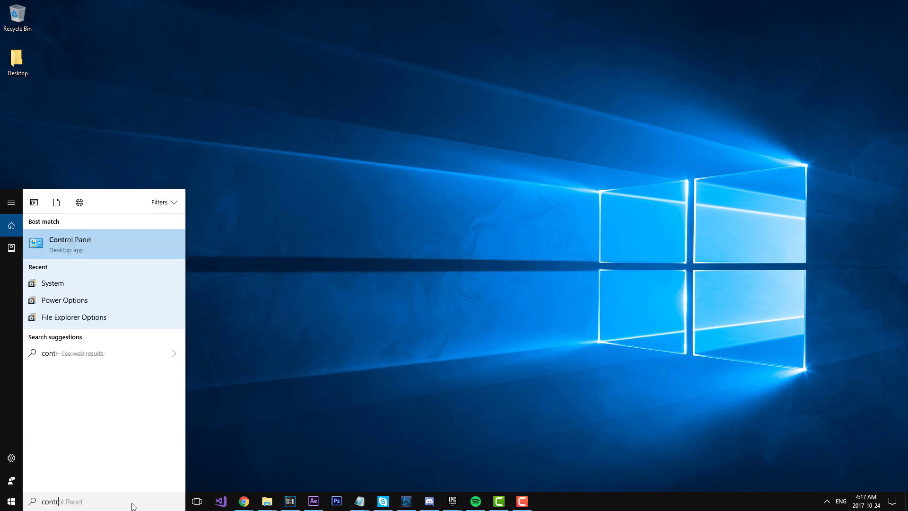
{"action": "key", "text": "Return"}
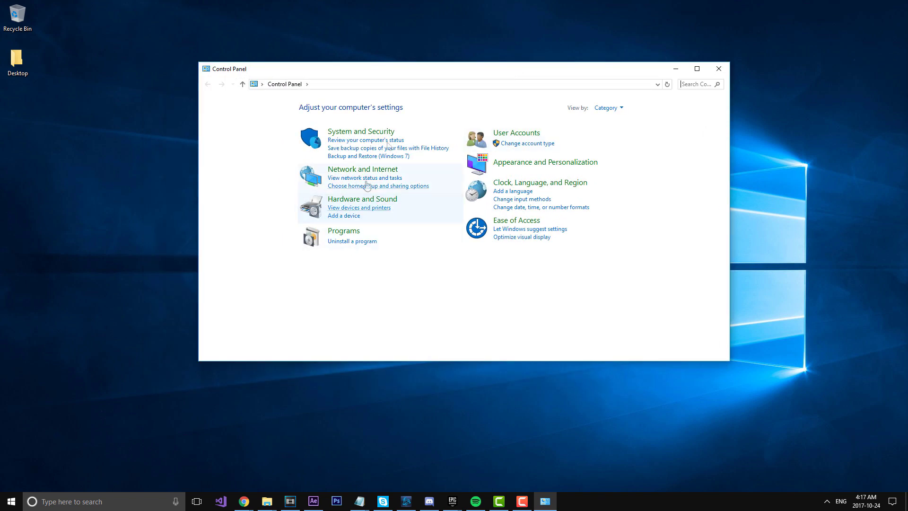
{"action": "left_click", "coordinate": [379, 131]}
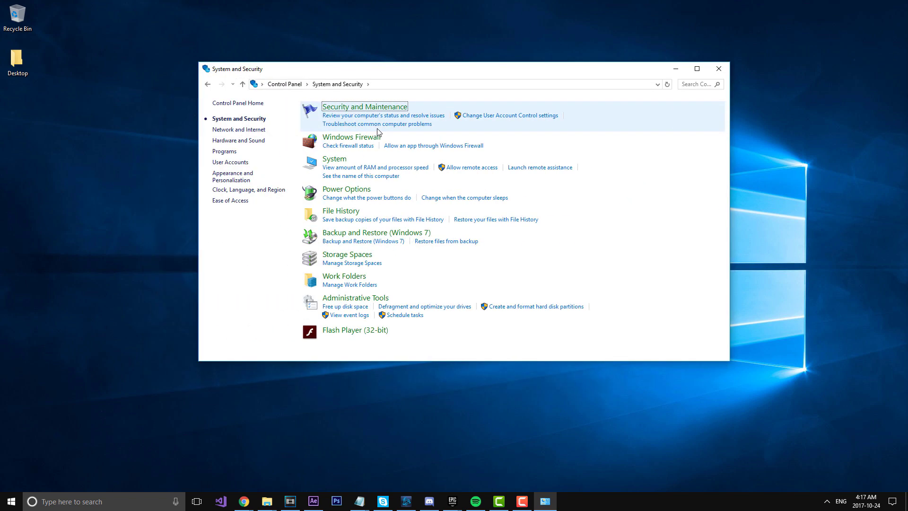
{"action": "left_click", "coordinate": [335, 159]}
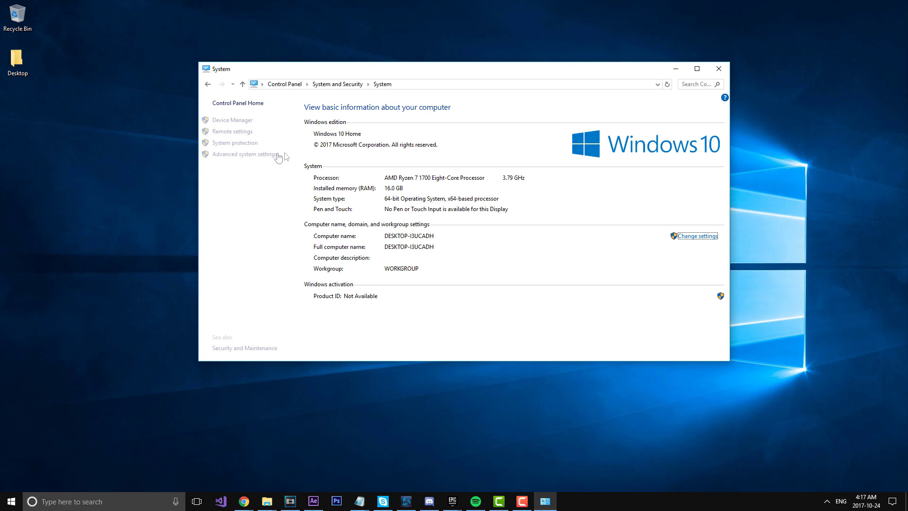
{"action": "left_click", "coordinate": [268, 156]}
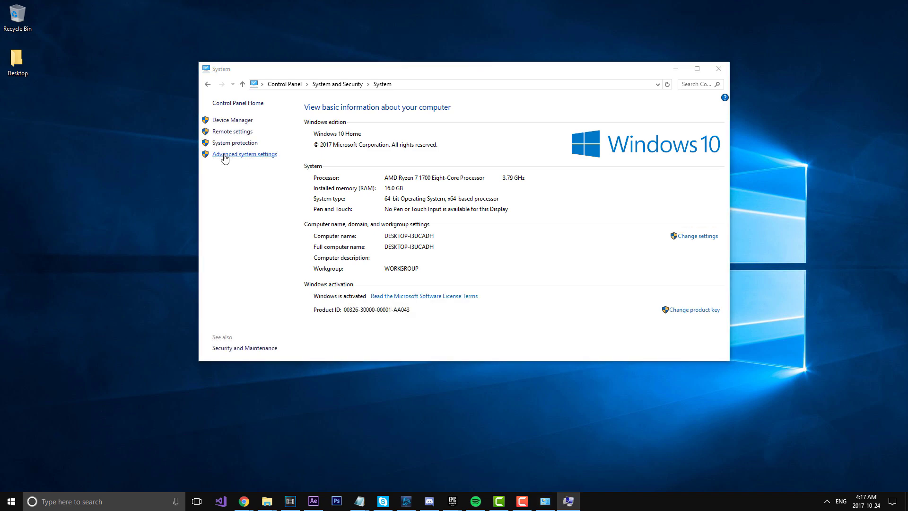
{"action": "left_click_drag", "start_coordinate": [272, 128], "coordinate": [519, 132]}
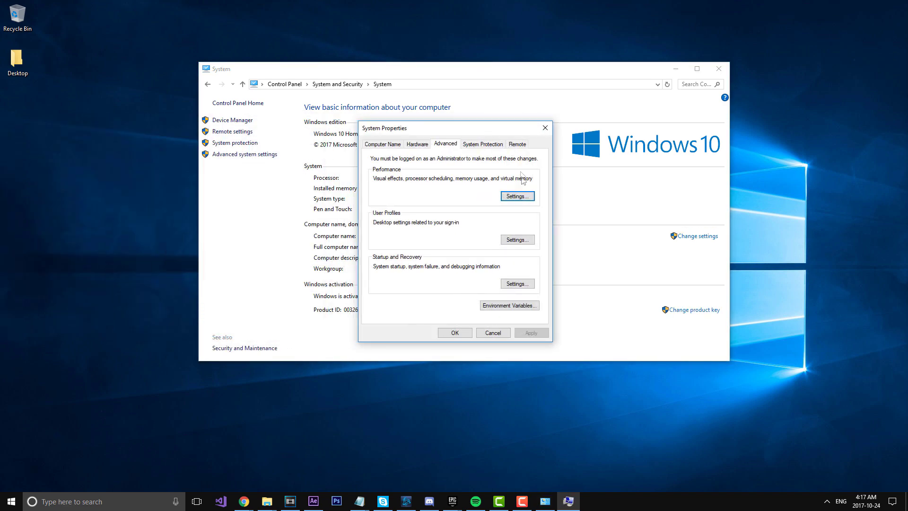
Set the Windows visual effects to Adjust for best performance in the Performance Options and apply the change.
{"action": "left_click", "coordinate": [516, 196]}
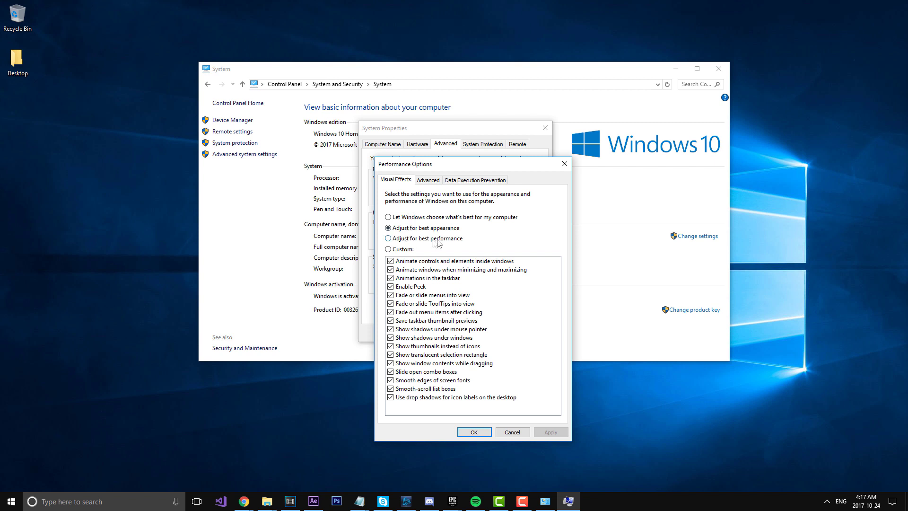
{"action": "left_click", "coordinate": [456, 240]}
{"action": "left_click", "coordinate": [553, 433]}
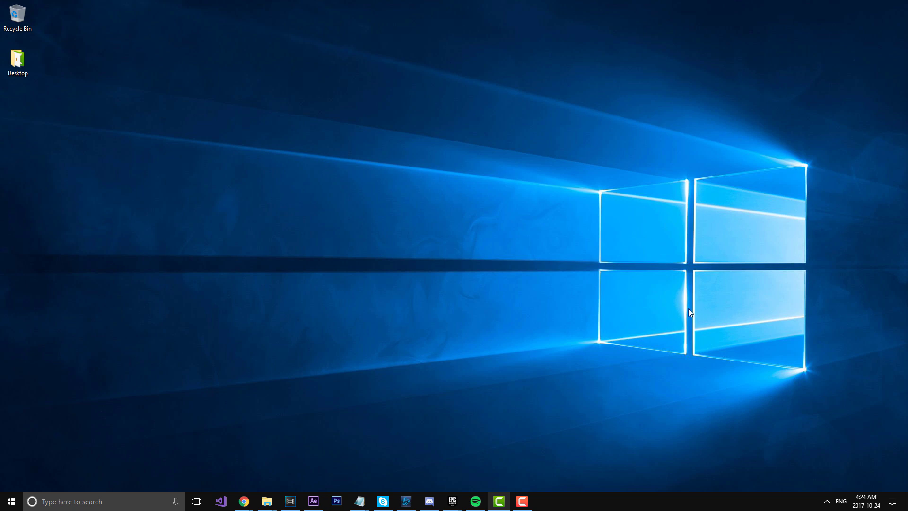
Switch to Chrome and download the free version of CCleaner from piriform.com.
{"action": "left_click", "coordinate": [244, 501]}
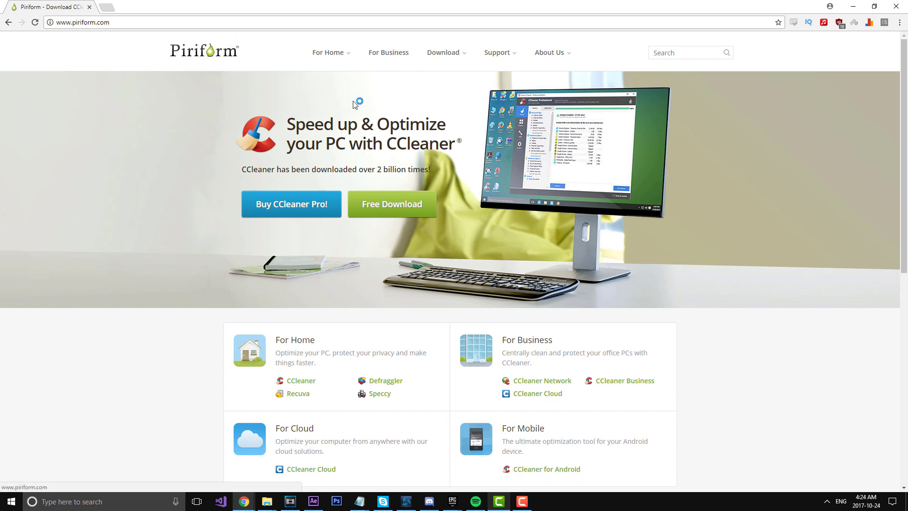
{"action": "left_click", "coordinate": [405, 204]}
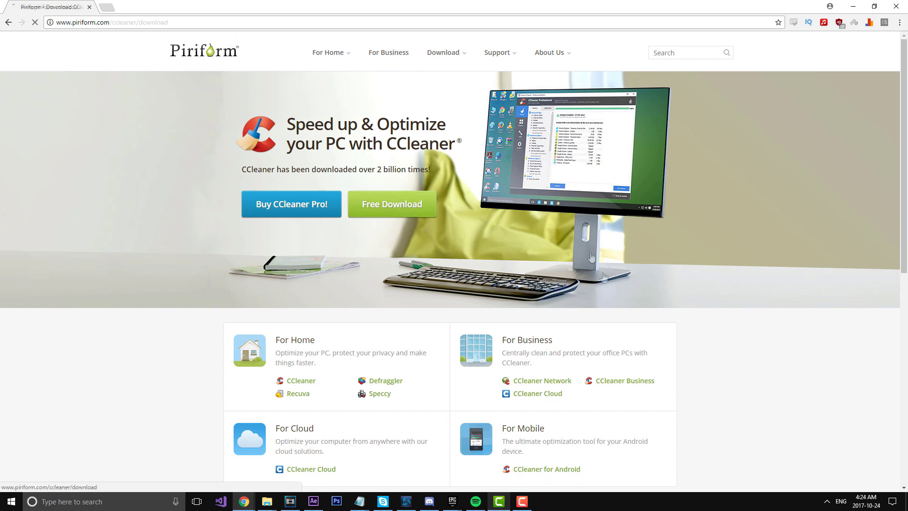
{"action": "left_click", "coordinate": [416, 424]}
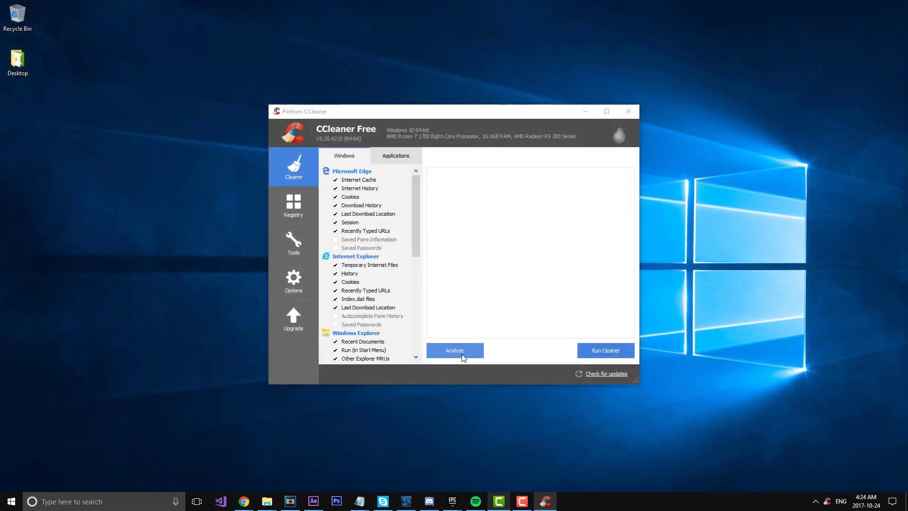
Analyze the system with CCleaner using the preselected categories, and run the cleaner to permanently delete the files found.
{"action": "left_click", "coordinate": [473, 354]}
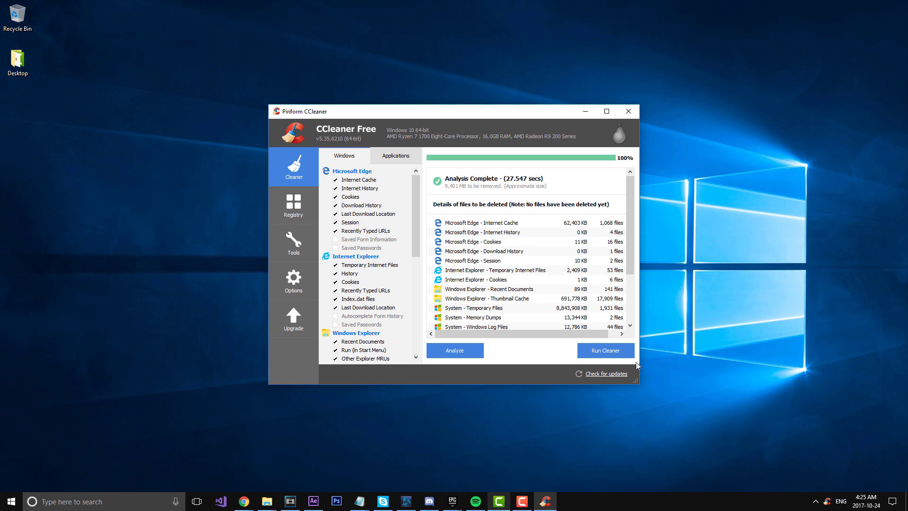
{"action": "left_click", "coordinate": [610, 350]}
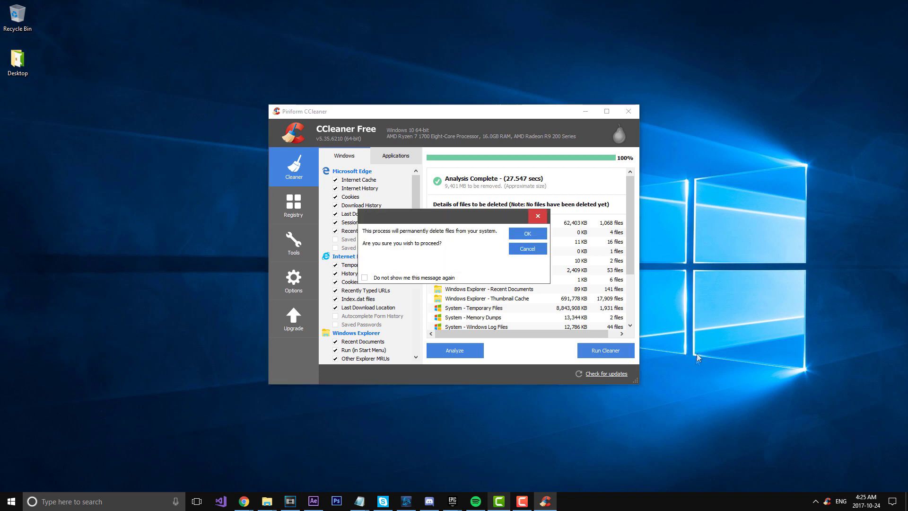
{"action": "left_click", "coordinate": [528, 234]}
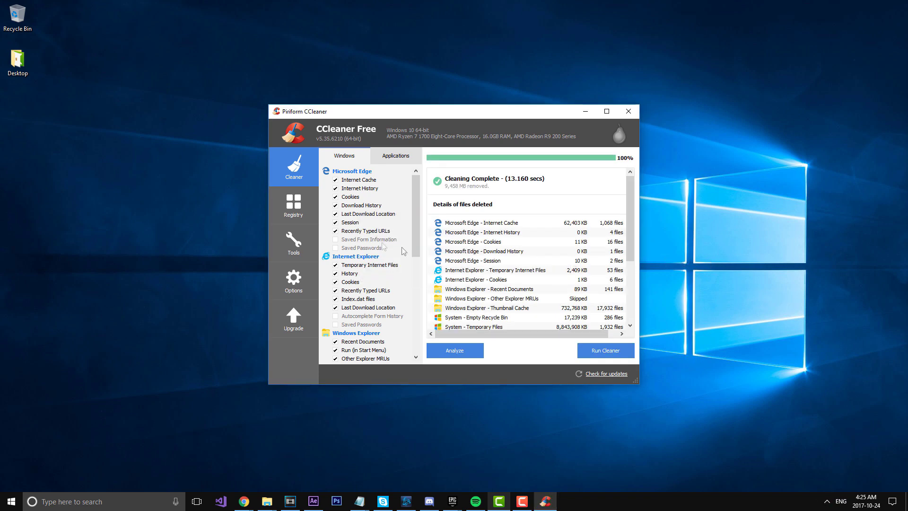
Scan the registry for issues, fix all selected ones without backing up the registry, and close CCleaner.
{"action": "left_click", "coordinate": [314, 207]}
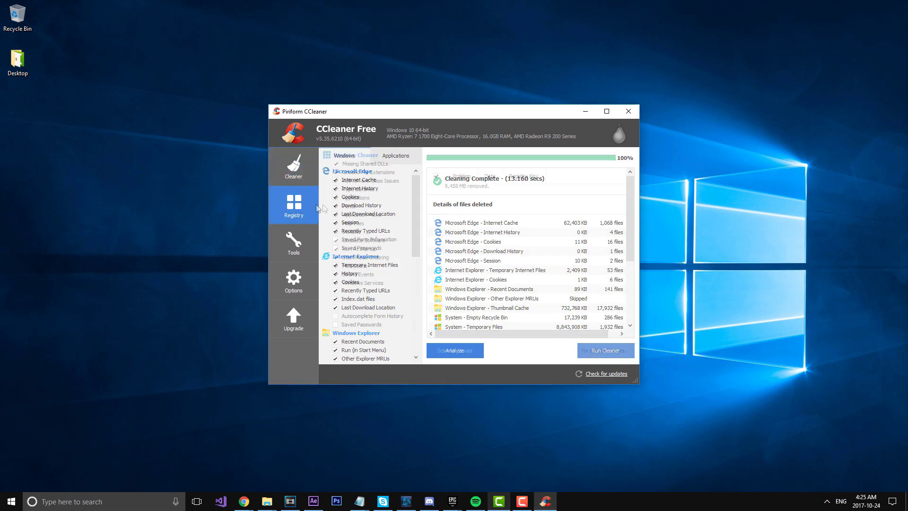
{"action": "left_click", "coordinate": [454, 350]}
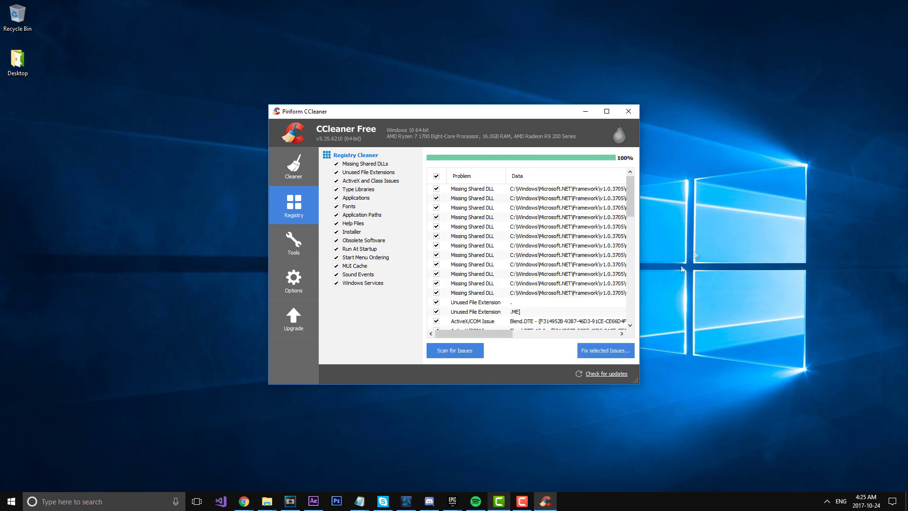
{"action": "left_click", "coordinate": [606, 349]}
{"action": "left_click", "coordinate": [466, 274]}
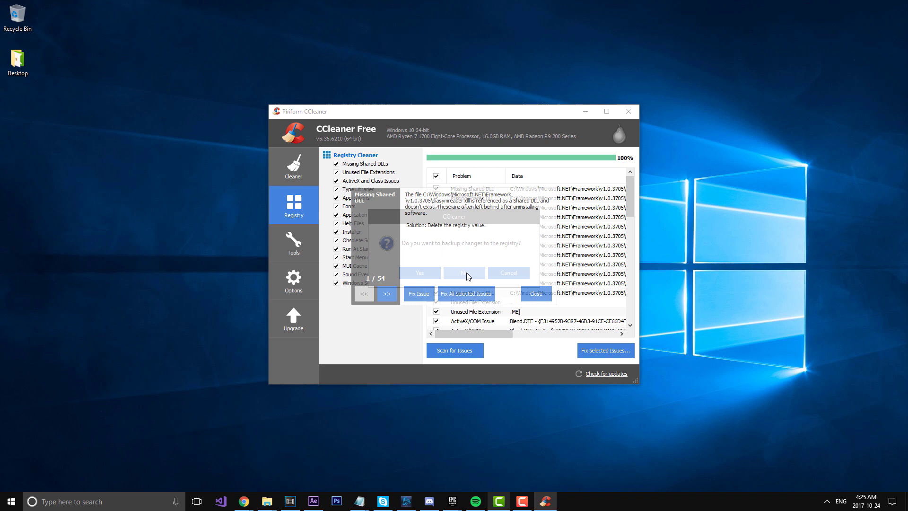
{"action": "left_click", "coordinate": [466, 294]}
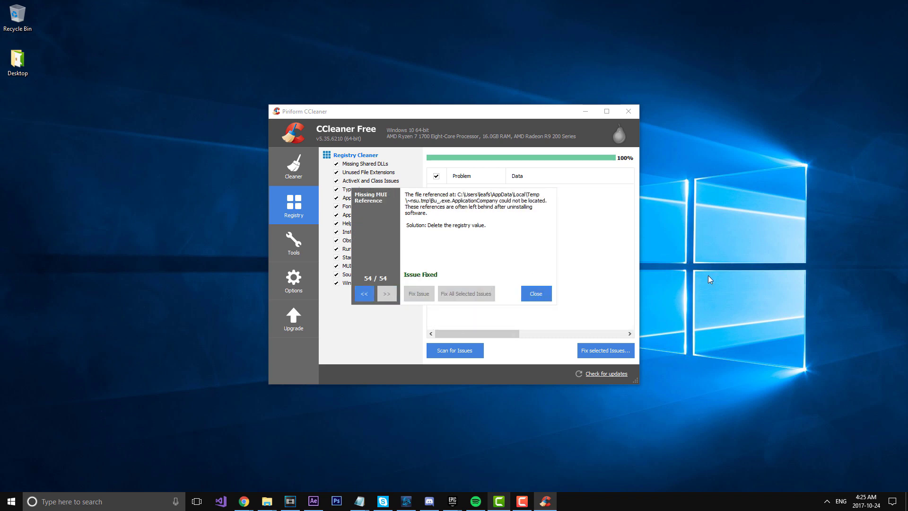
{"action": "left_click", "coordinate": [540, 291]}
{"action": "left_click", "coordinate": [628, 111]}
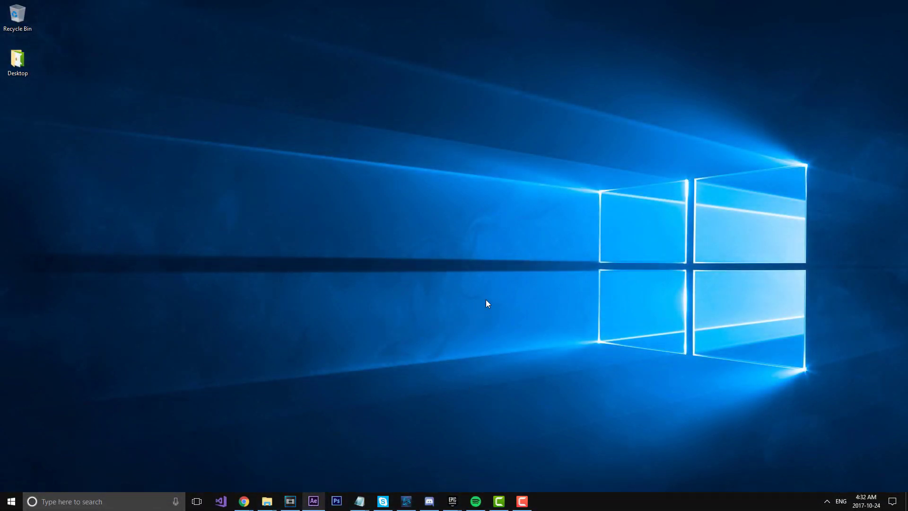
Launch System Configuration with msconfig and bring up the advanced boot options for the Windows 10 entry.
{"action": "left_click", "coordinate": [95, 502]}
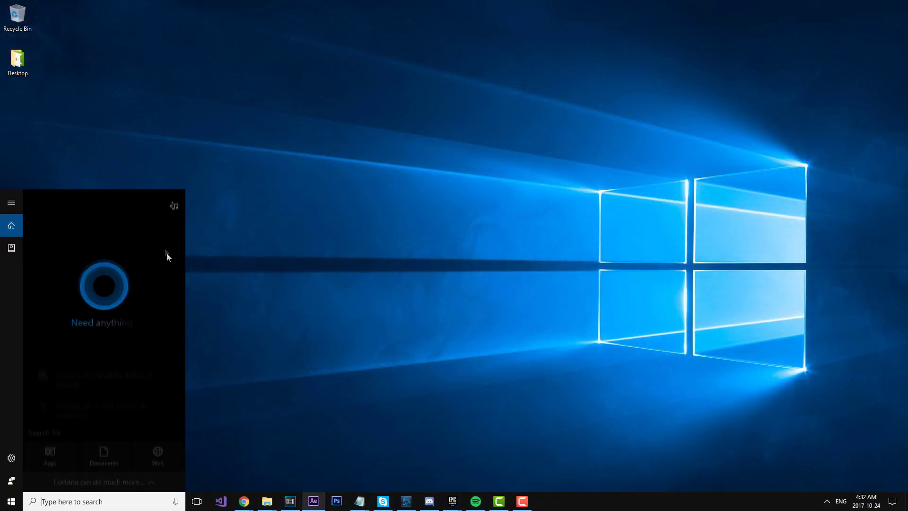
{"action": "type", "text": "msconfig"}
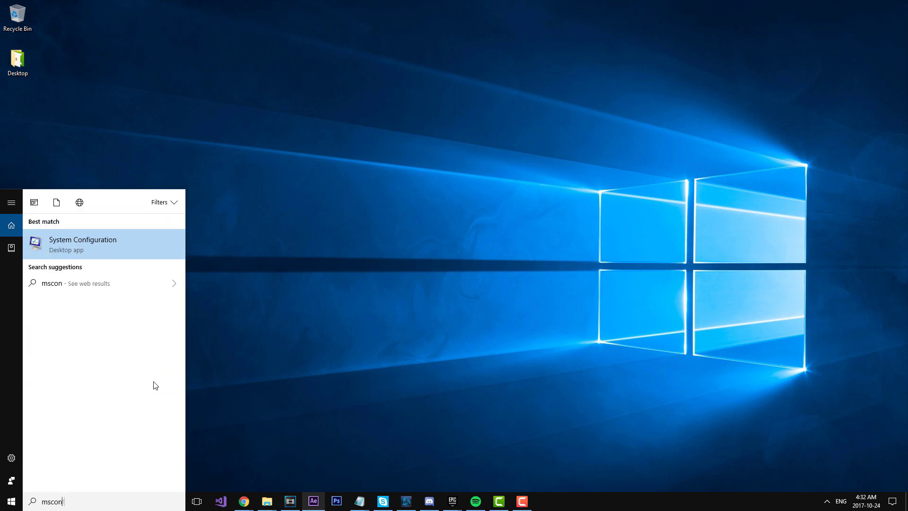
{"action": "key", "text": "Return"}
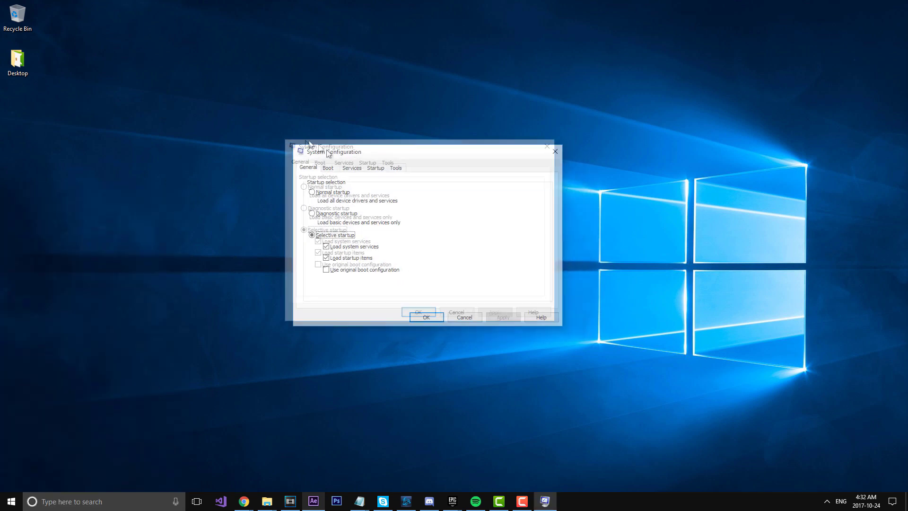
{"action": "left_click", "coordinate": [310, 160]}
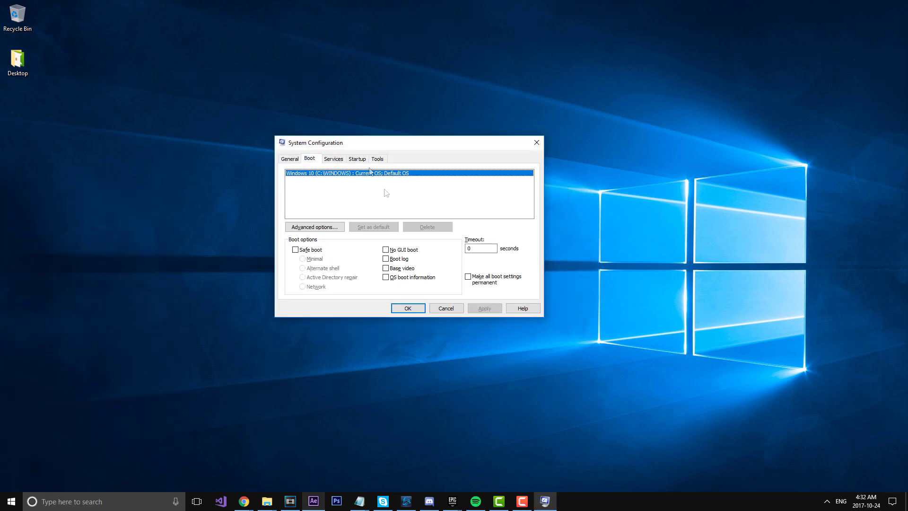
{"action": "left_click", "coordinate": [315, 228]}
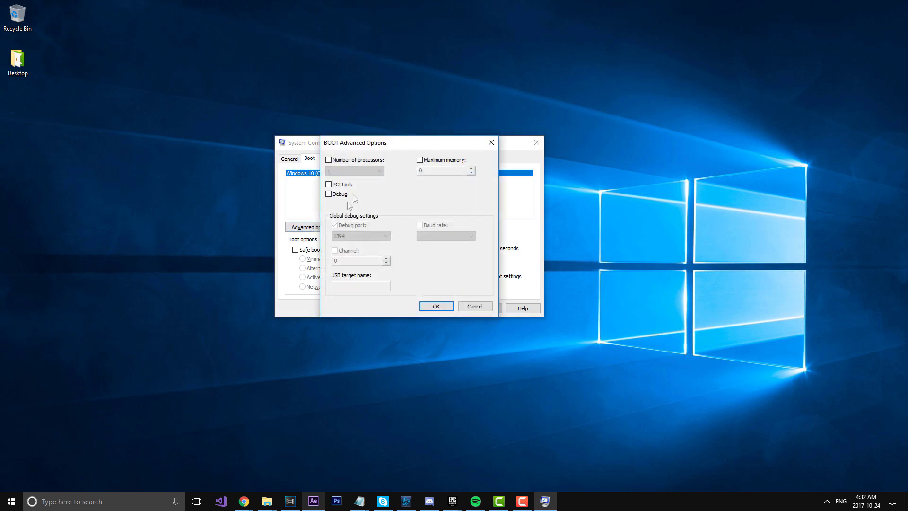
Enable the number of processors boot option, set it to 16, and recheck the accepted setting.
{"action": "left_click", "coordinate": [355, 171]}
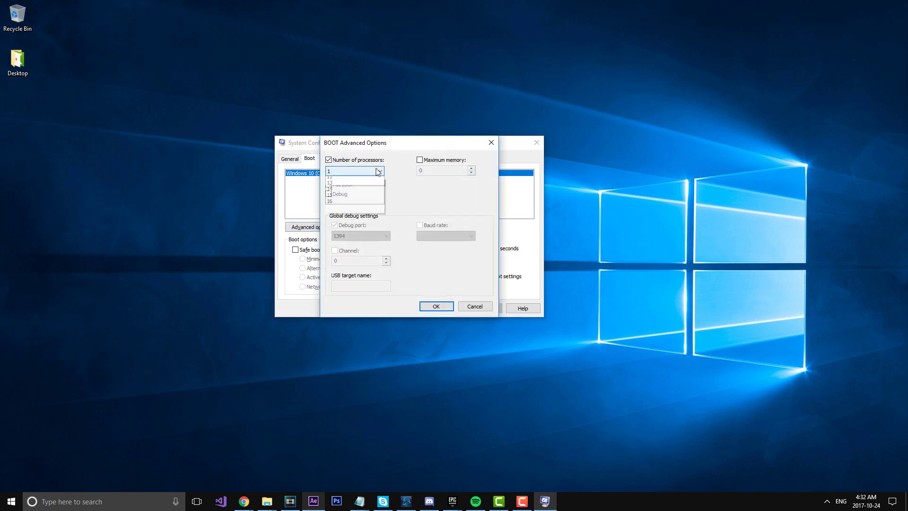
{"action": "left_click", "coordinate": [344, 272]}
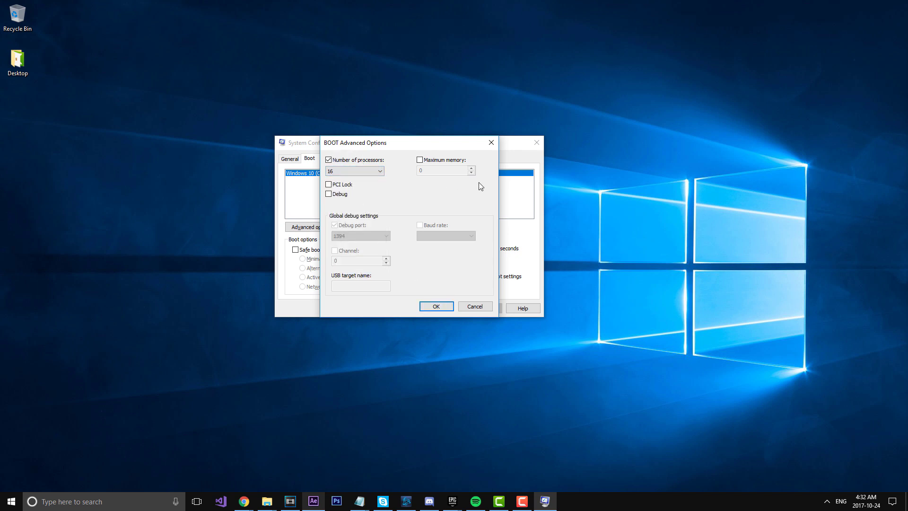
{"action": "left_click", "coordinate": [424, 308]}
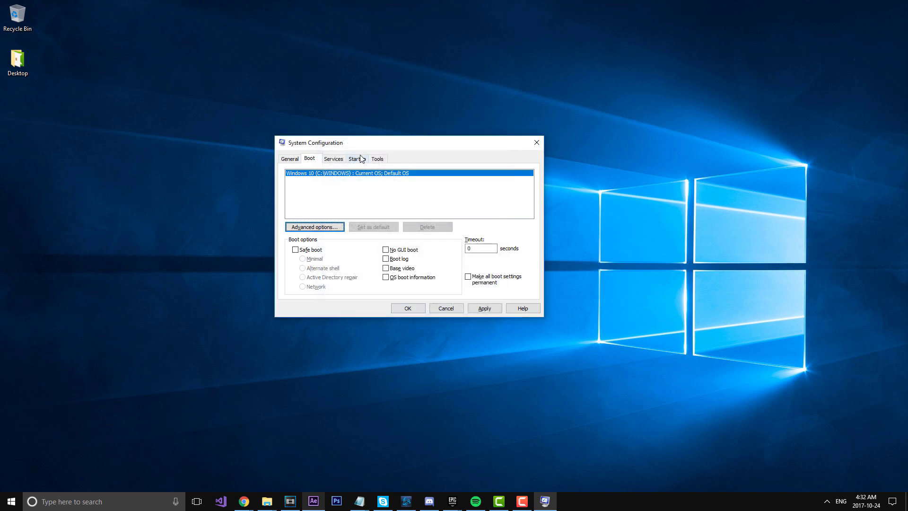
{"action": "left_click", "coordinate": [307, 227]}
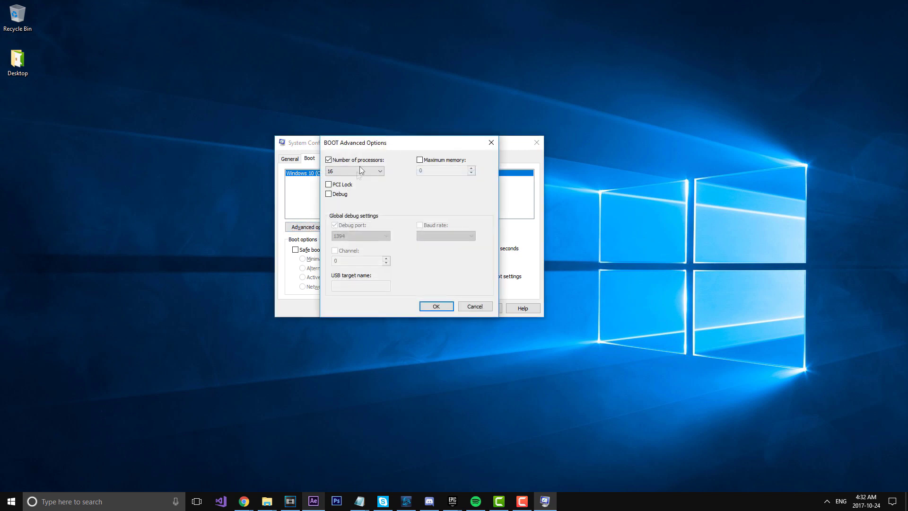
{"action": "left_click", "coordinate": [444, 306]}
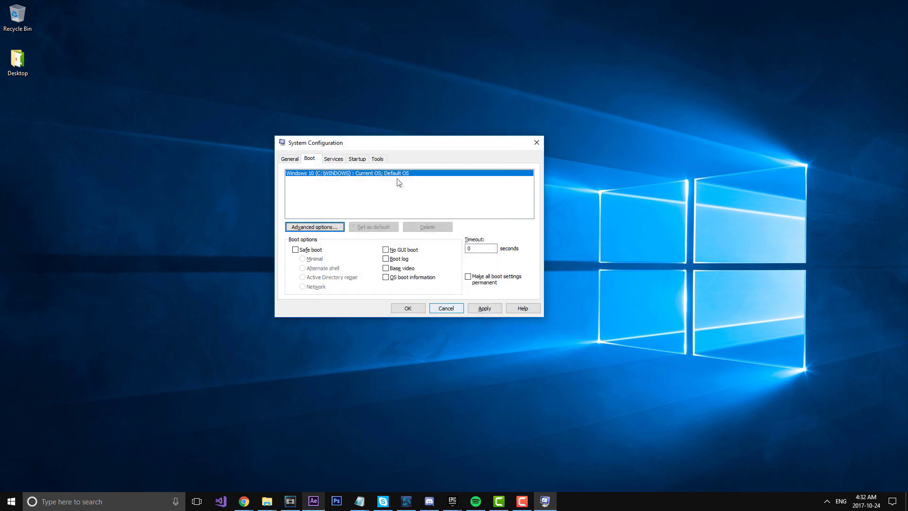
Apply the boot configuration change and close System Configuration.
{"action": "left_click", "coordinate": [483, 308]}
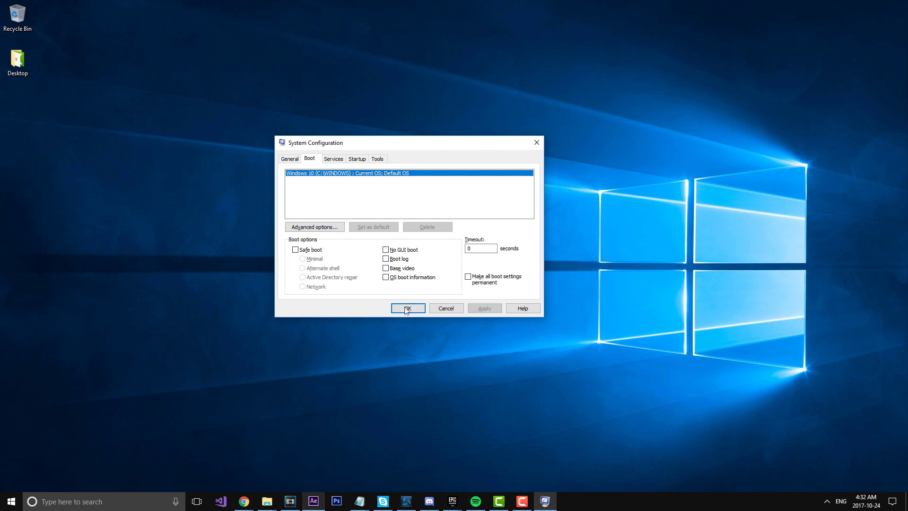
{"action": "left_click", "coordinate": [408, 309]}
{"action": "left_click", "coordinate": [505, 269]}
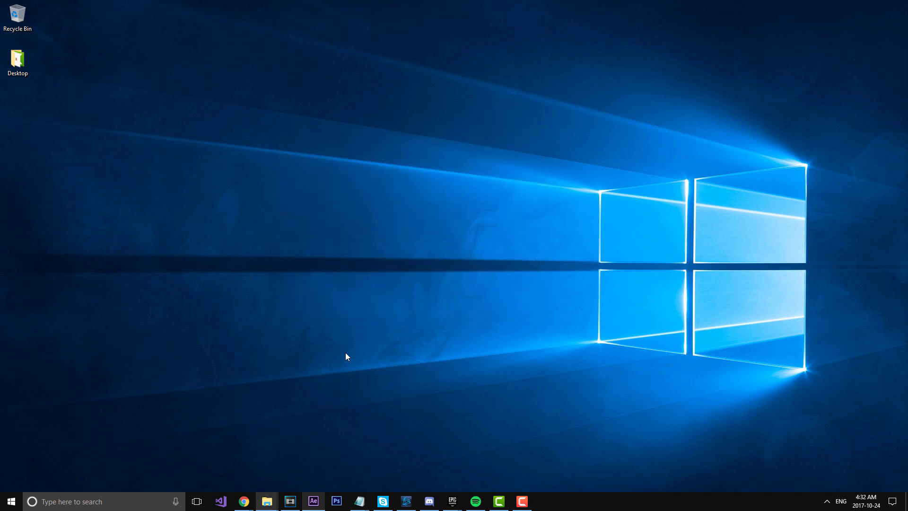